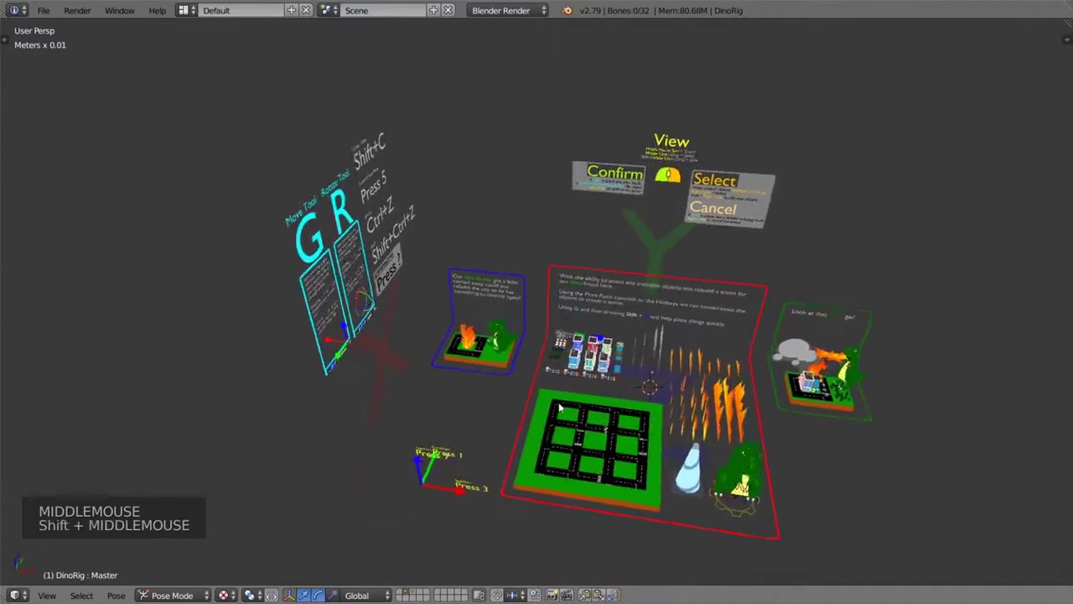
- Look over the burning-city intro board, the rebuild area with its loose assets, and the finished dino example scene
{"action": "scroll", "coordinate": [507, 344], "scroll_direction": "up", "scroll_amount": 6}
{"action": "middle_click_drag", "start_coordinate": [502, 335], "coordinate": [510, 344], "text": "shift"}
{"action": "middle_click_drag", "start_coordinate": [508, 394], "coordinate": [585, 332]}
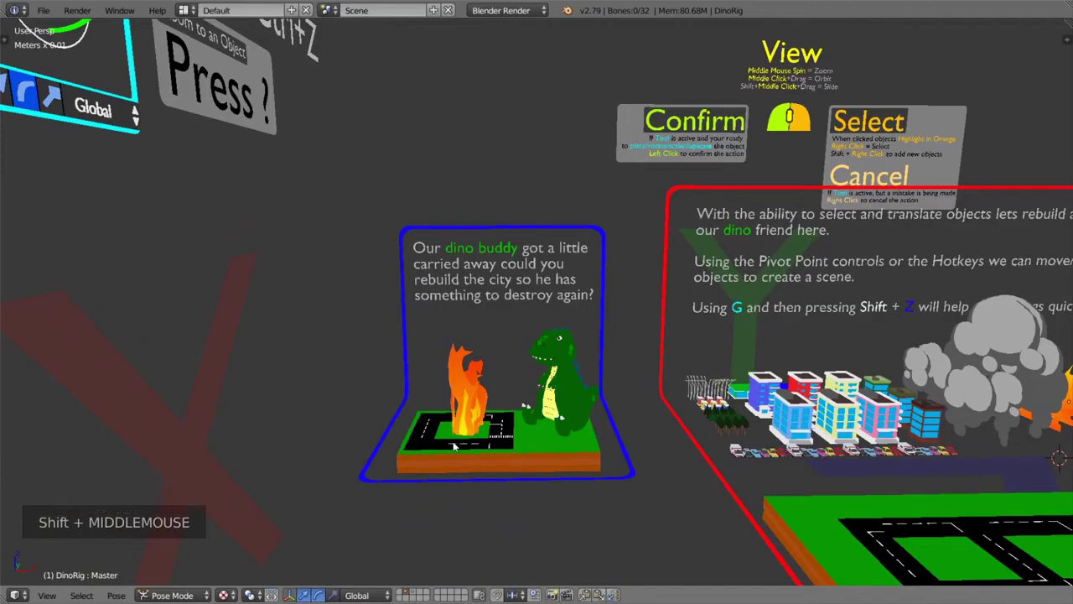
{"action": "middle_click_drag", "start_coordinate": [506, 448], "coordinate": [496, 447]}
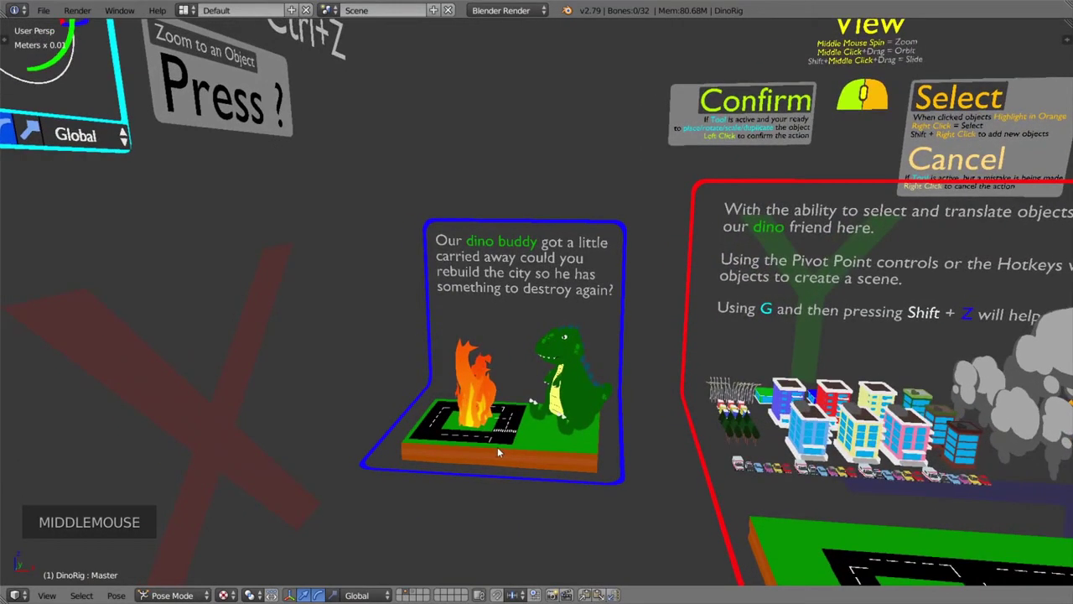
{"action": "scroll", "coordinate": [498, 447], "scroll_direction": "down", "scroll_amount": 3}
{"action": "scroll", "coordinate": [923, 392], "scroll_direction": "down", "scroll_amount": 1, "text": "shift"}
{"action": "middle_click_drag", "start_coordinate": [922, 392], "coordinate": [399, 380], "text": "shift"}
{"action": "scroll", "coordinate": [681, 375], "scroll_direction": "up", "scroll_amount": 7}
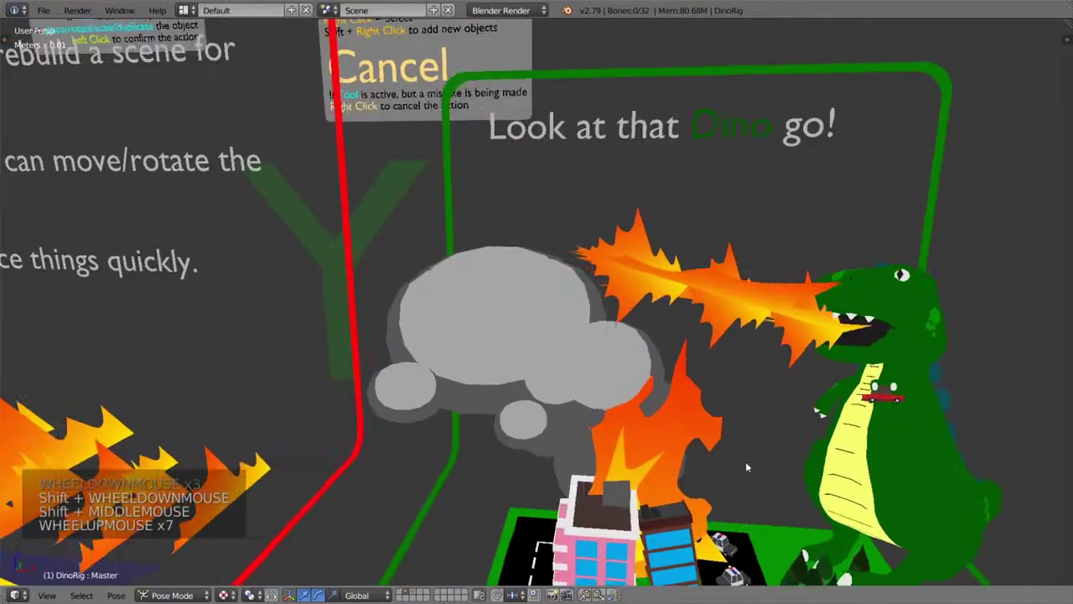
{"action": "middle_click_drag", "start_coordinate": [746, 461], "coordinate": [563, 384], "text": "shift"}
{"action": "scroll", "coordinate": [616, 386], "scroll_direction": "down", "scroll_amount": 2}
{"action": "middle_click_drag", "start_coordinate": [550, 323], "coordinate": [614, 239]}
{"action": "scroll", "coordinate": [633, 344], "scroll_direction": "down", "scroll_amount": 6}
{"action": "scroll", "coordinate": [633, 297], "scroll_direction": "up", "scroll_amount": 1}
{"action": "scroll", "coordinate": [633, 297], "scroll_direction": "down", "scroll_amount": 2}
{"action": "mouse_move", "coordinate": [633, 297]}
{"action": "middle_mouse_down", "text": "shift"}
{"action": "mouse_move", "coordinate": [553, 402]}
{"action": "mouse_move", "coordinate": [635, 294]}
{"action": "middle_mouse_up", "text": "shift"}
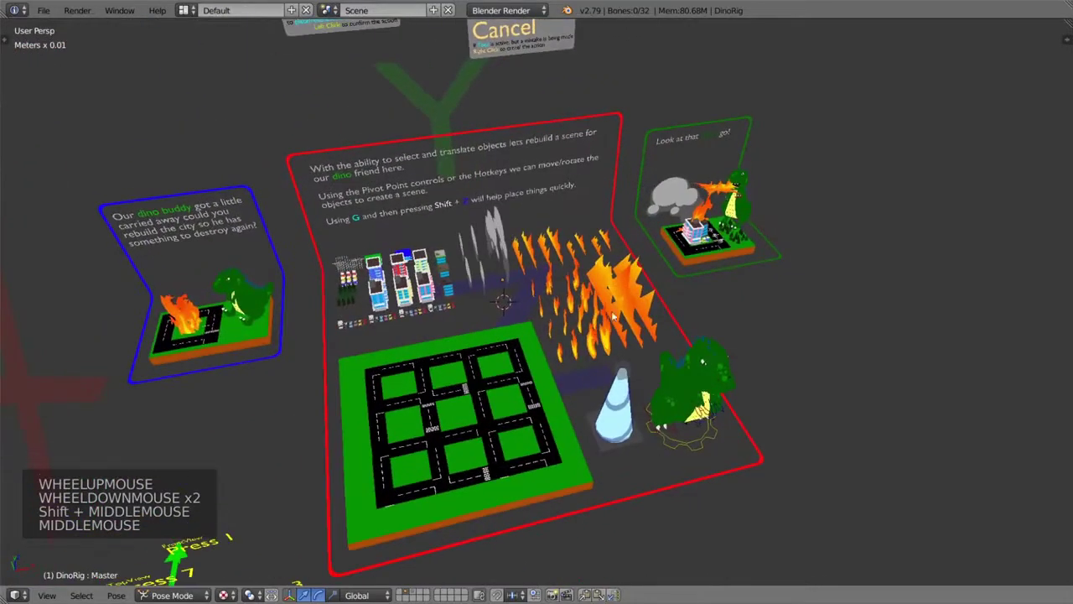
- Select several fire and smoke pieces in the rebuild area one after another, finishing with a smoke plane
{"action": "right_click", "coordinate": [635, 294]}
{"action": "right_click", "coordinate": [594, 324]}
{"action": "right_click", "coordinate": [506, 272]}
{"action": "right_click", "coordinate": [497, 242]}
{"action": "middle_click_drag", "start_coordinate": [497, 243], "coordinate": [483, 411], "text": "shift"}
{"action": "middle_click_drag", "start_coordinate": [484, 411], "coordinate": [529, 401]}
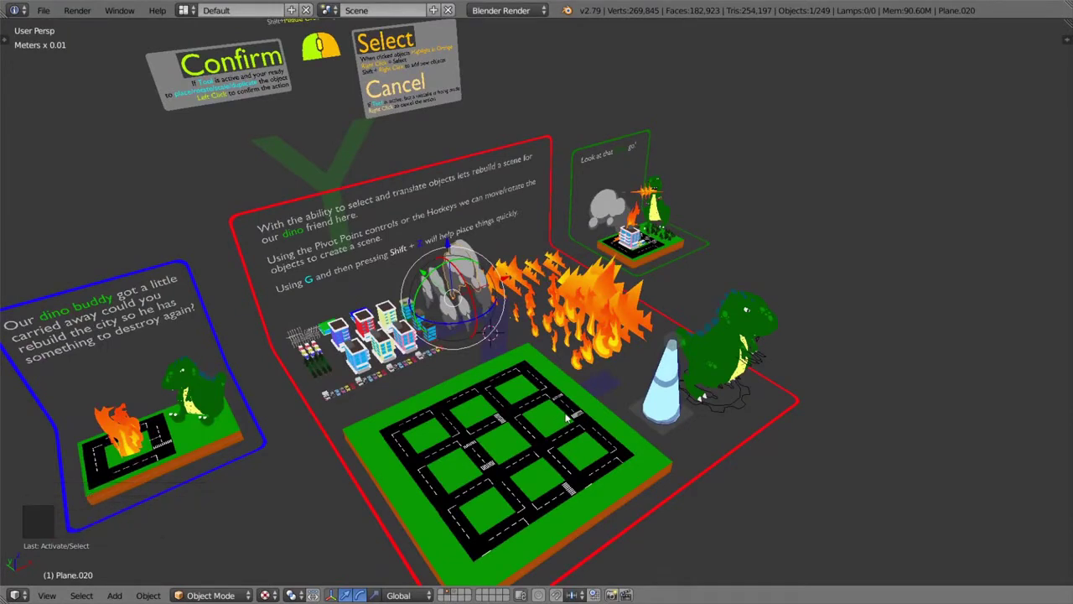
- Examine the Move Tool and Rotate Tool instruction boards together with the view, select and cancel hints
{"action": "scroll", "coordinate": [551, 417], "scroll_direction": "down", "scroll_amount": 3}
{"action": "middle_click_drag", "start_coordinate": [551, 417], "coordinate": [587, 436]}
{"action": "middle_click_drag", "start_coordinate": [587, 436], "coordinate": [596, 407], "text": "shift"}
{"action": "scroll", "coordinate": [596, 408], "scroll_direction": "down", "scroll_amount": 1, "text": "shift"}
{"action": "scroll", "coordinate": [596, 408], "scroll_direction": "up", "scroll_amount": 5}
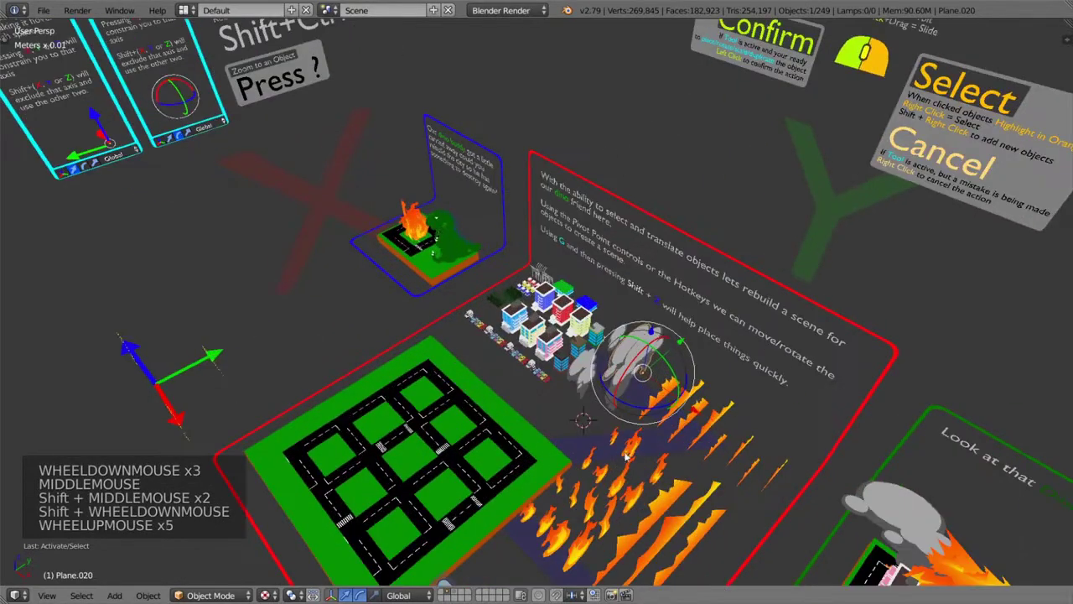
{"action": "middle_click_drag", "start_coordinate": [616, 469], "coordinate": [610, 484]}
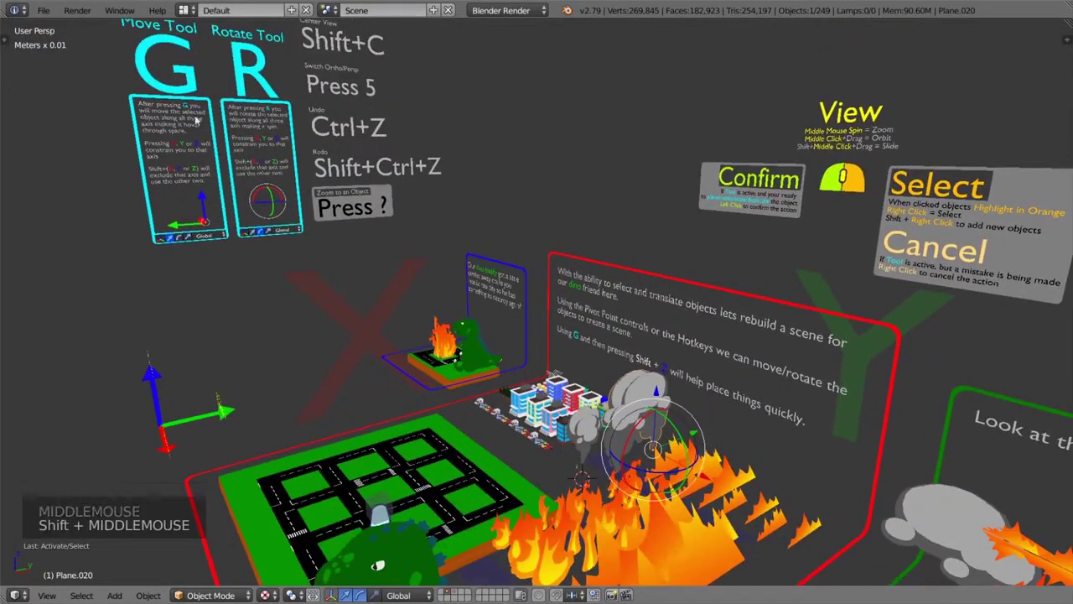
{"action": "middle_click_drag", "start_coordinate": [581, 347], "coordinate": [524, 246], "text": "shift"}
{"action": "middle_click_drag", "start_coordinate": [507, 298], "coordinate": [580, 340]}
- Select individual fire pieces in the rebuild area, CaptureFire_5.002 and FireGradient.011
{"action": "right_click", "coordinate": [721, 452]}
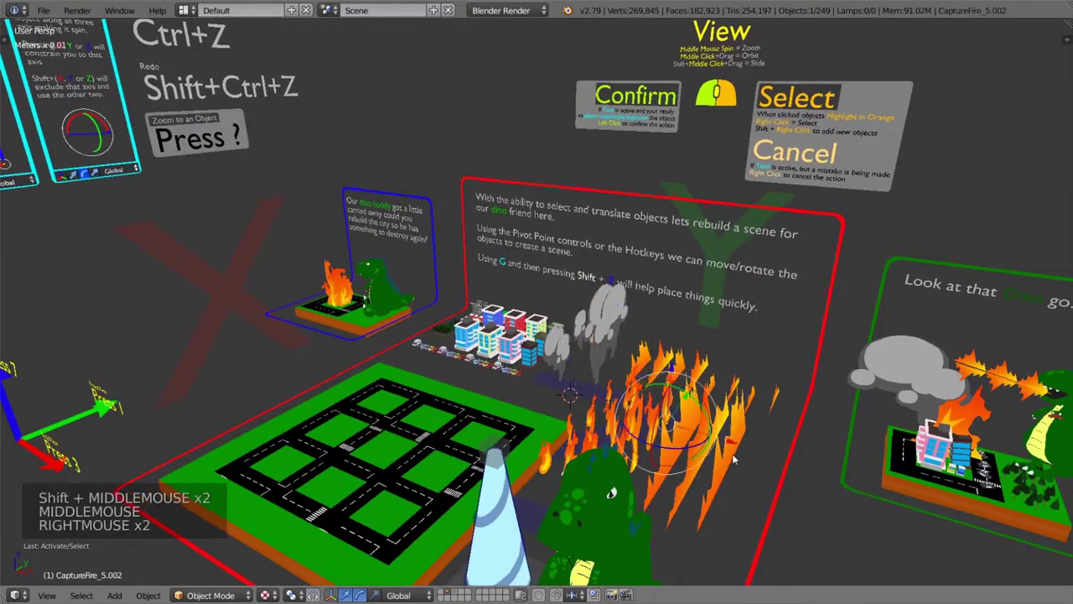
{"action": "right_click", "coordinate": [692, 428]}
{"action": "right_click", "coordinate": [692, 428]}
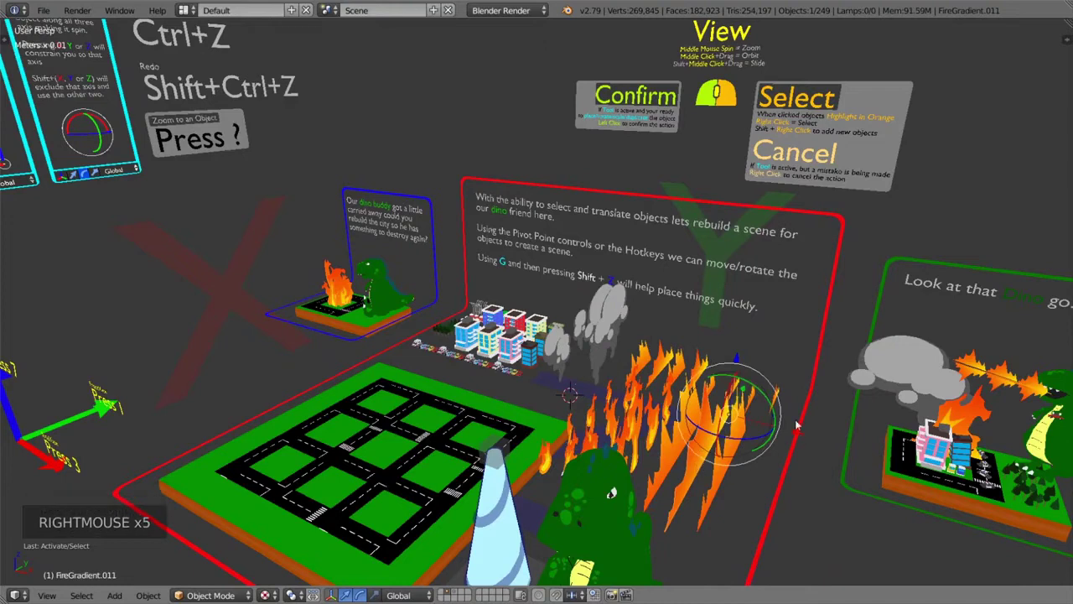
- Examine the shortcut boards beside the tool instructions, including the Zoom to an Object hint
{"action": "scroll", "coordinate": [805, 430], "scroll_direction": "down", "scroll_amount": 2}
{"action": "middle_click_drag", "start_coordinate": [524, 423], "coordinate": [654, 425], "text": "shift"}
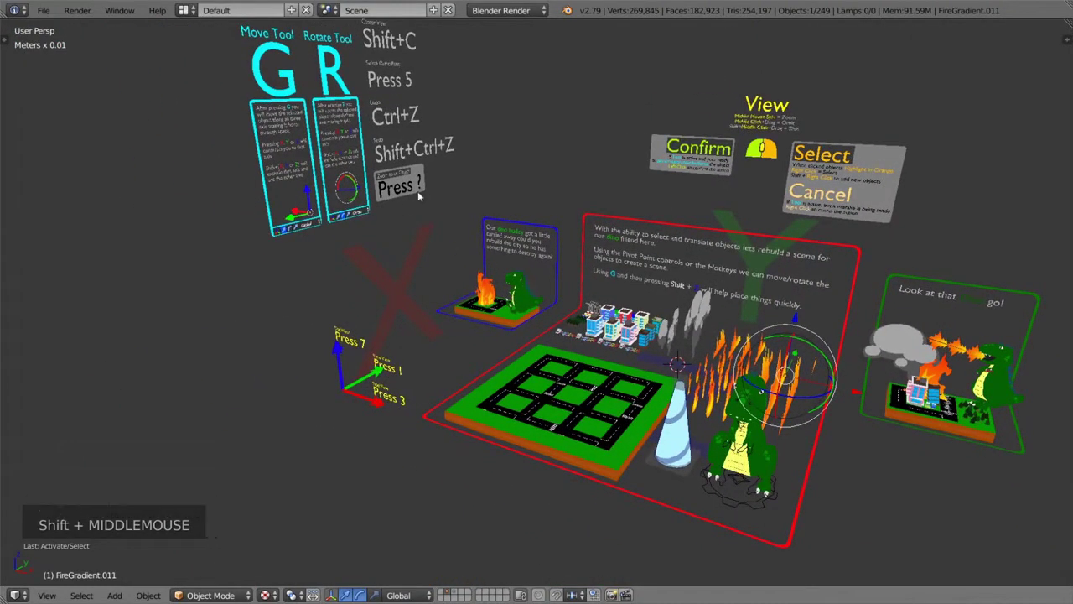
{"action": "middle_click_drag", "start_coordinate": [445, 192], "coordinate": [420, 164]}
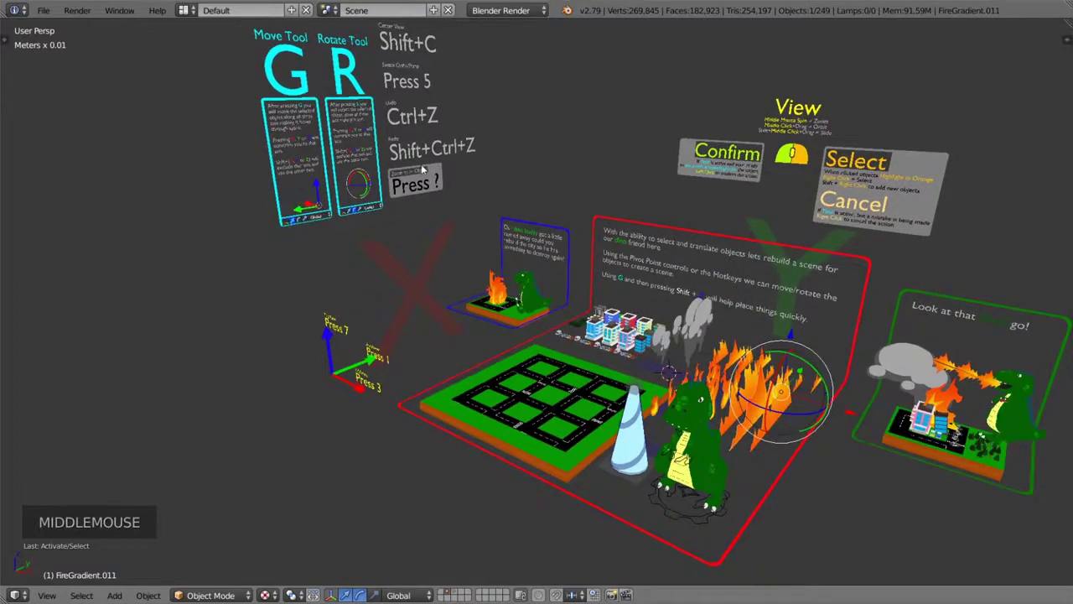
{"action": "scroll", "coordinate": [420, 163], "scroll_direction": "up", "scroll_amount": 3}
{"action": "scroll", "coordinate": [421, 163], "scroll_direction": "down", "scroll_amount": 2}
{"action": "middle_click_drag", "start_coordinate": [421, 163], "coordinate": [625, 325], "text": "shift"}
{"action": "middle_click_drag", "start_coordinate": [344, 180], "coordinate": [335, 170]}
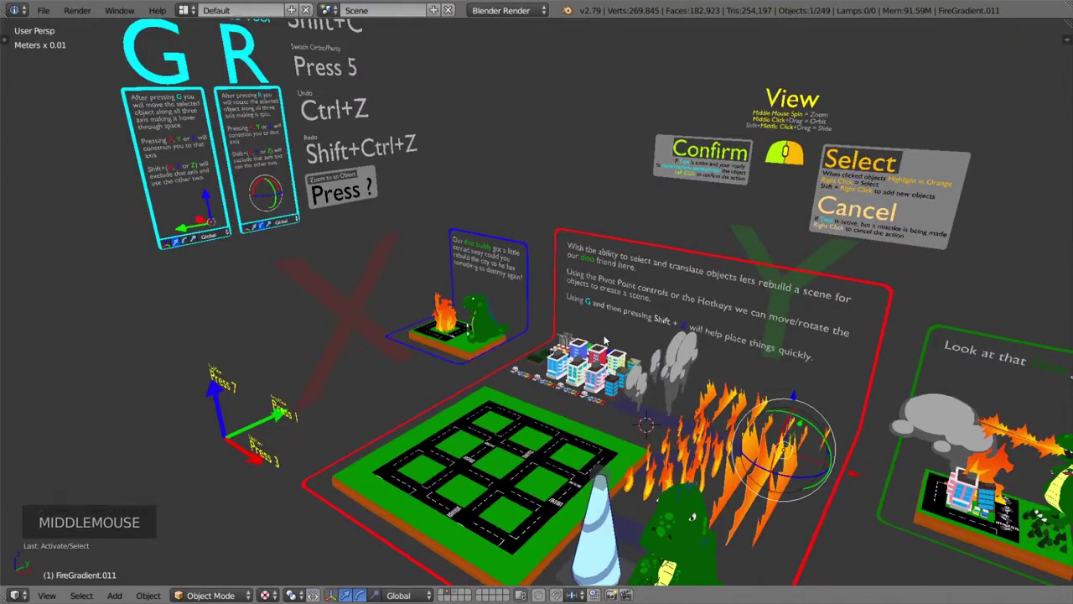
- Select the smoke plane Plane.001 beside the buildings and zoom the view to it
{"action": "right_click", "coordinate": [630, 394]}
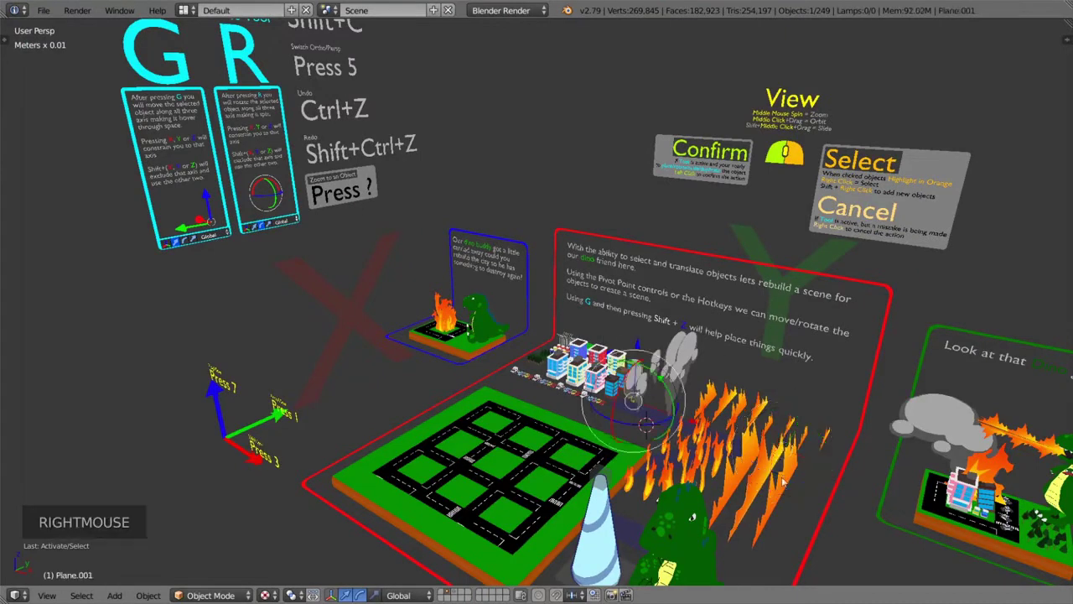
{"action": "middle_click_drag", "start_coordinate": [603, 438], "coordinate": [635, 451]}
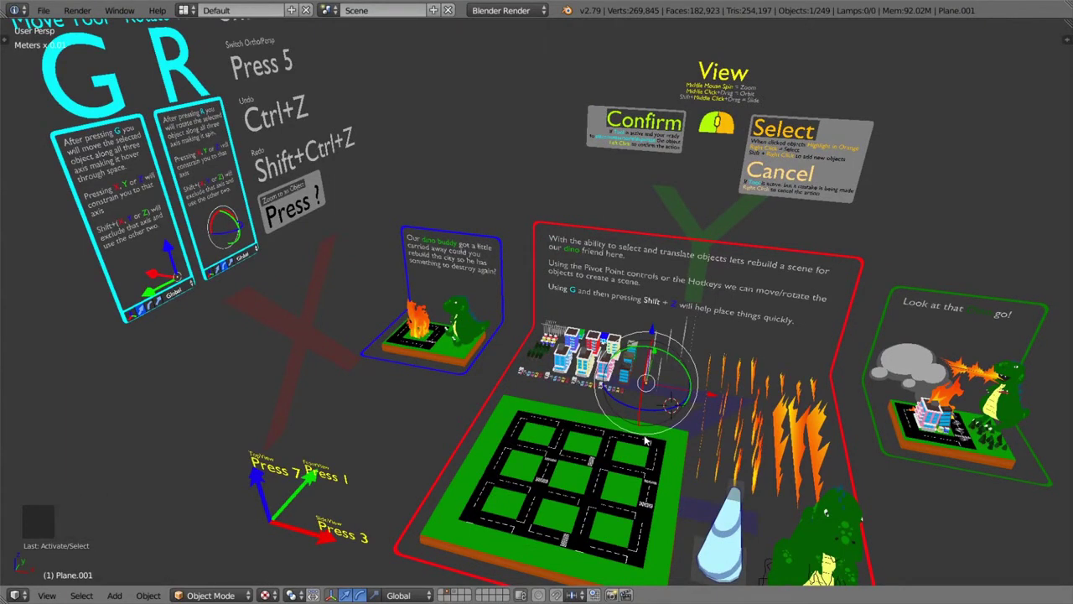
{"action": "key", "text": "slash"}
{"action": "middle_click_drag", "start_coordinate": [645, 436], "coordinate": [675, 417]}
{"action": "scroll", "coordinate": [675, 417], "scroll_direction": "down", "scroll_amount": 8}
{"action": "scroll", "coordinate": [675, 416], "scroll_direction": "down", "scroll_amount": 2}
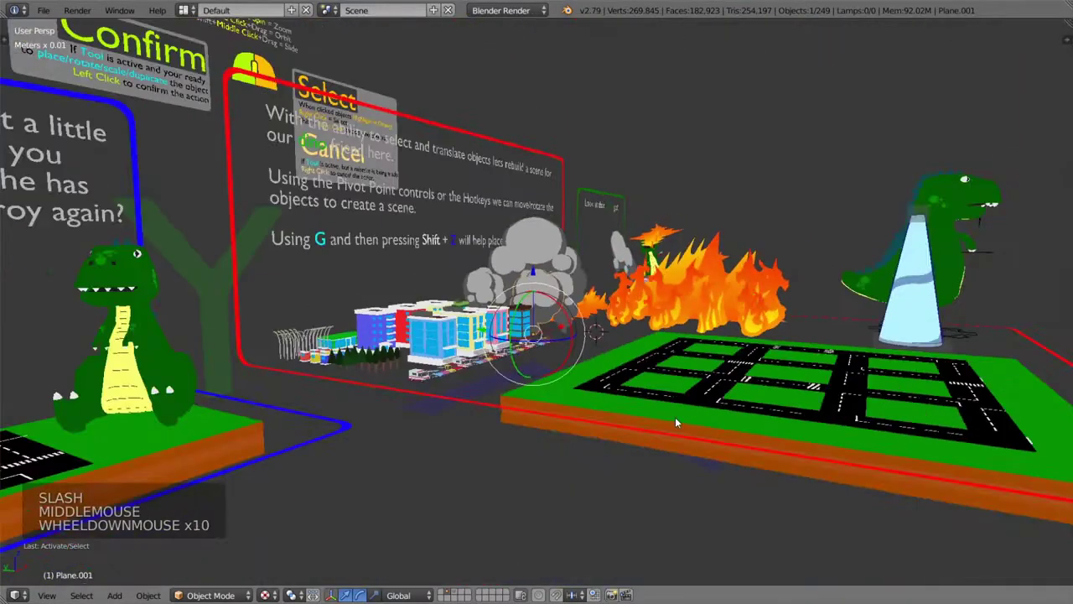
- Select the building House.002 and zoom the view to it
{"action": "scroll", "coordinate": [675, 416], "scroll_direction": "up", "scroll_amount": 1}
{"action": "right_click", "coordinate": [437, 370]}
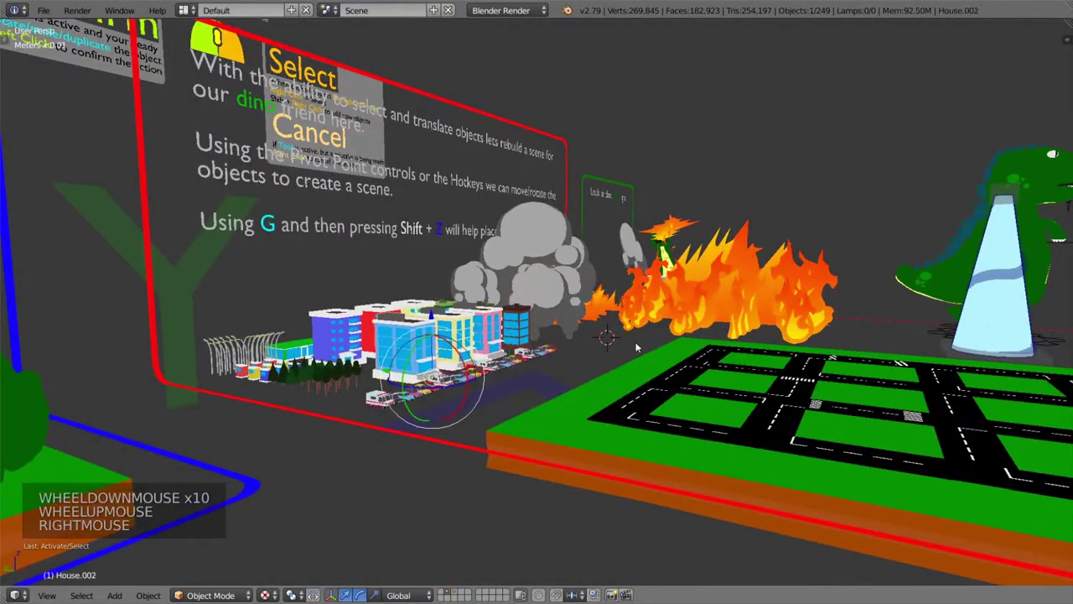
{"action": "key", "text": "slash"}
{"action": "scroll", "coordinate": [636, 343], "scroll_direction": "down", "scroll_amount": 11}
- Select the street light Light_2_4.002 and zoom the view to it
{"action": "right_click", "coordinate": [312, 341]}
{"action": "right_click", "coordinate": [412, 329]}
{"action": "right_click", "coordinate": [408, 324]}
{"action": "key", "text": "slash"}
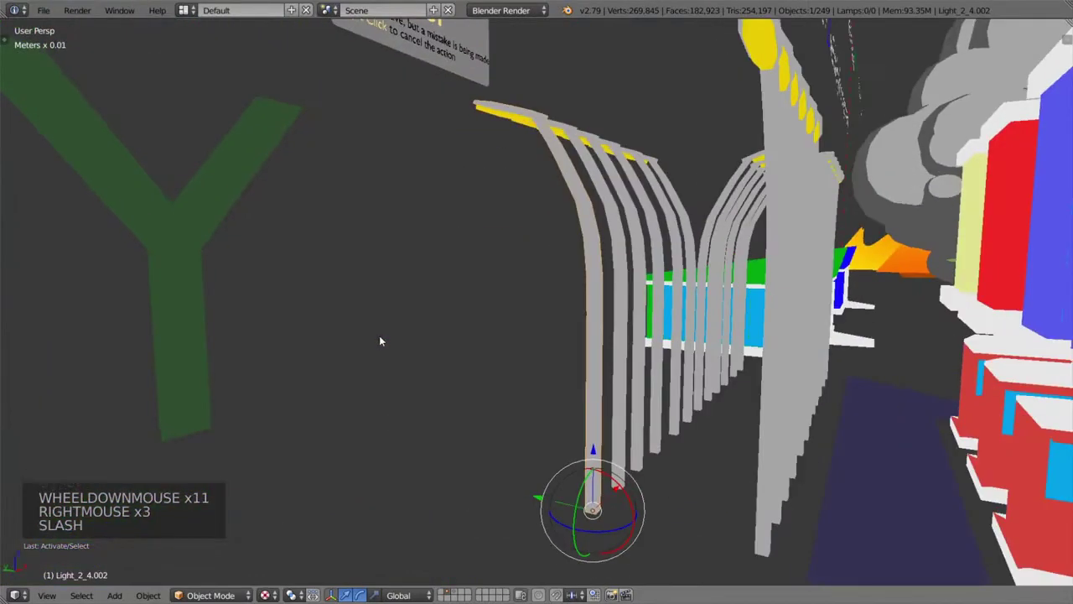
{"action": "scroll", "coordinate": [380, 341], "scroll_direction": "down", "scroll_amount": 20}
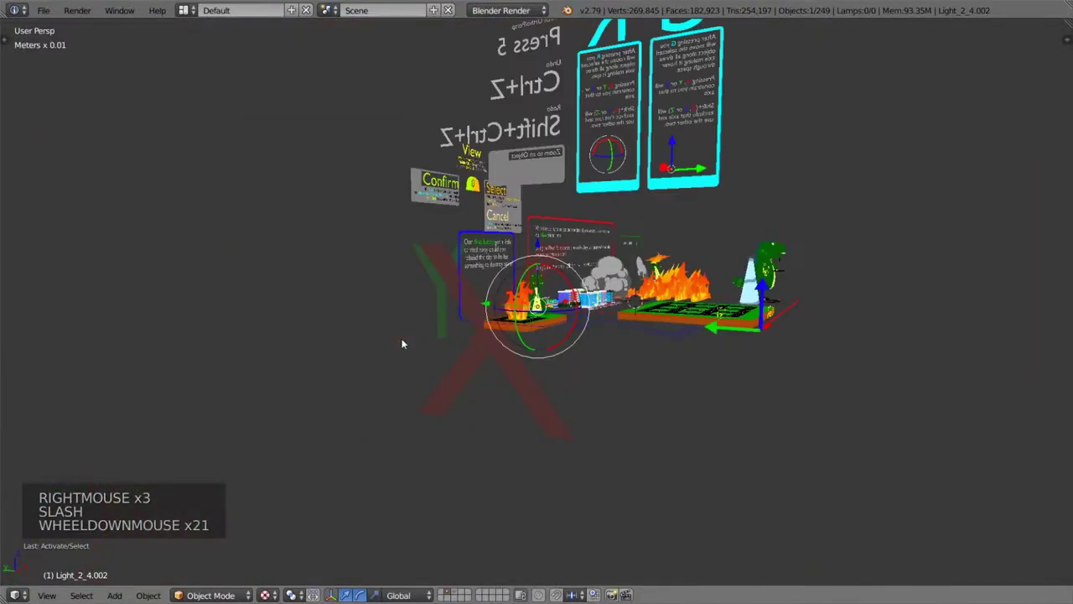
- Select the fire piece FireGradient.018 and zoom the view to it
{"action": "middle_click_drag", "start_coordinate": [404, 343], "coordinate": [620, 348], "text": "shift"}
{"action": "scroll", "coordinate": [691, 370], "scroll_direction": "up", "scroll_amount": 7}
{"action": "scroll", "coordinate": [564, 497], "scroll_direction": "up", "scroll_amount": 20}
{"action": "scroll", "coordinate": [561, 498], "scroll_direction": "up", "scroll_amount": 18}
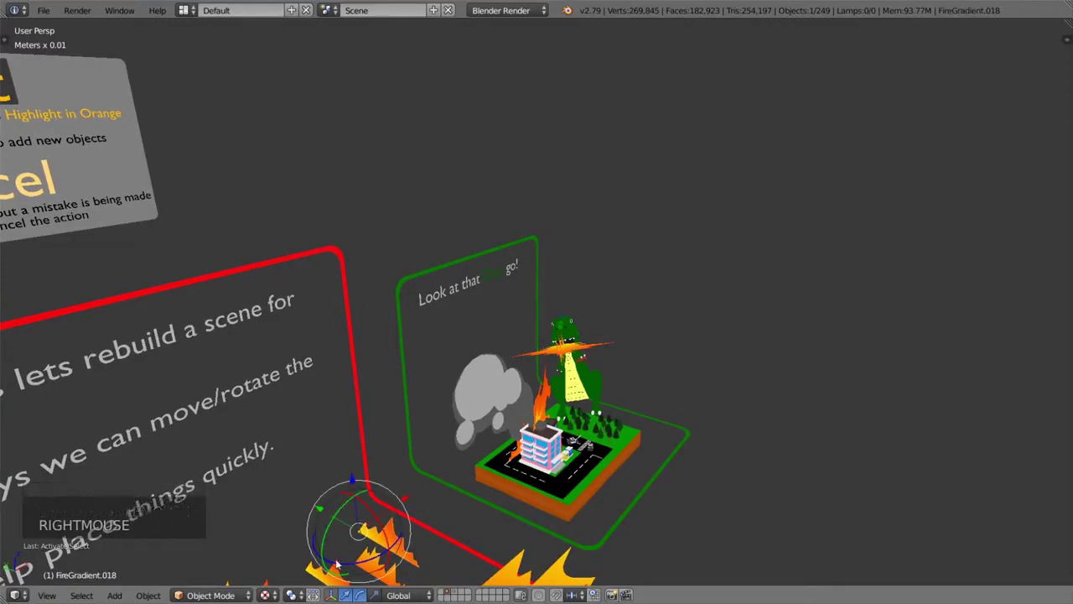
{"action": "key", "text": "slash"}
- Examine the burning pink building in the finished example scene up close
{"action": "middle_click_drag", "start_coordinate": [335, 558], "coordinate": [563, 593]}
{"action": "scroll", "coordinate": [498, 262], "scroll_direction": "up", "scroll_amount": 20}
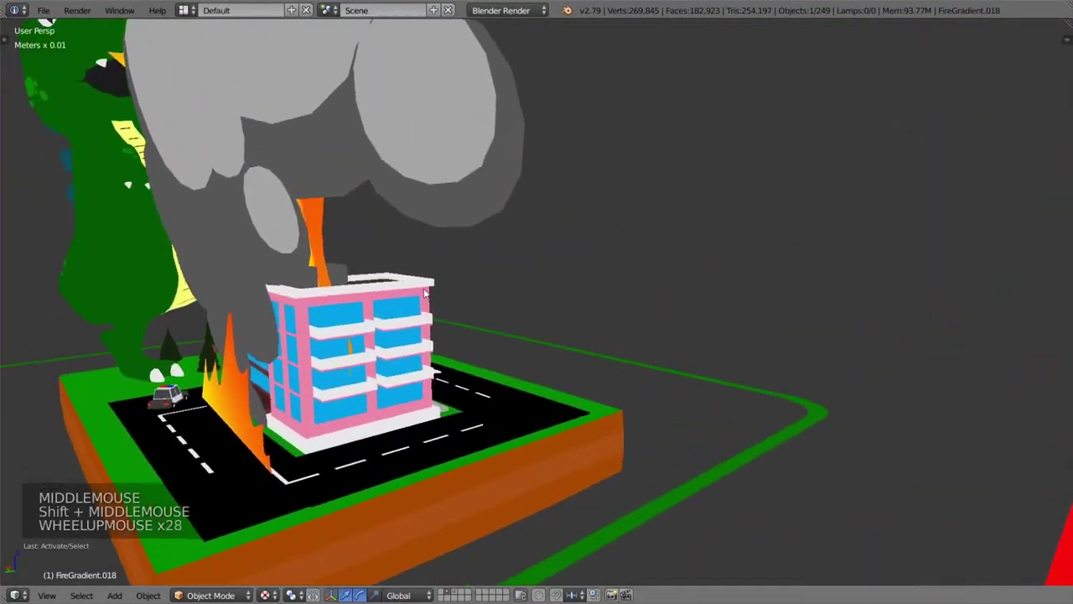
{"action": "scroll", "coordinate": [425, 297], "scroll_direction": "up", "scroll_amount": 1}
{"action": "middle_click_drag", "start_coordinate": [425, 298], "coordinate": [884, 296], "text": "shift"}
{"action": "scroll", "coordinate": [416, 366], "scroll_direction": "down", "scroll_amount": 12}
{"action": "middle_click_drag", "start_coordinate": [415, 367], "coordinate": [492, 350]}
{"action": "scroll", "coordinate": [491, 350], "scroll_direction": "down", "scroll_amount": 13}
{"action": "right_click", "coordinate": [492, 349]}
{"action": "right_click_drag", "start_coordinate": [489, 345], "coordinate": [494, 342]}
{"action": "right_click", "coordinate": [494, 342]}
{"action": "right_click_drag", "start_coordinate": [678, 334], "coordinate": [616, 335]}
{"action": "key", "text": "y"}
{"action": "right_click", "coordinate": [662, 298]}
- Select the Master control of the dino rig and move the dino onto the far rows of the city board
{"action": "middle_click_drag", "start_coordinate": [792, 320], "coordinate": [495, 329], "text": "shift"}
{"action": "scroll", "coordinate": [495, 328], "scroll_direction": "down", "scroll_amount": 13}
{"action": "scroll", "coordinate": [491, 327], "scroll_direction": "up", "scroll_amount": 7}
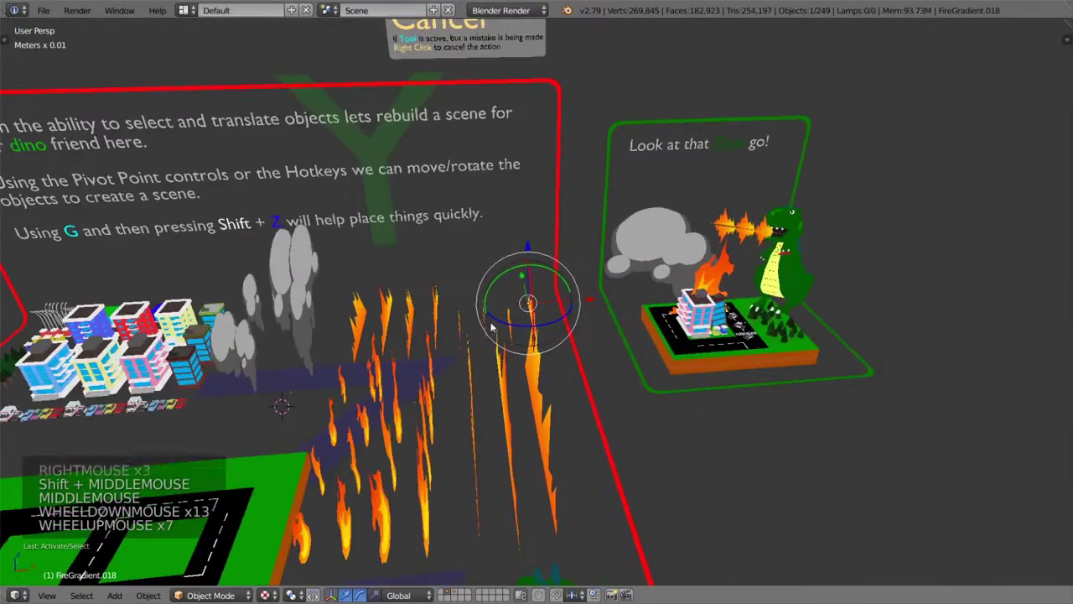
{"action": "middle_click_drag", "start_coordinate": [410, 379], "coordinate": [637, 218], "text": "shift"}
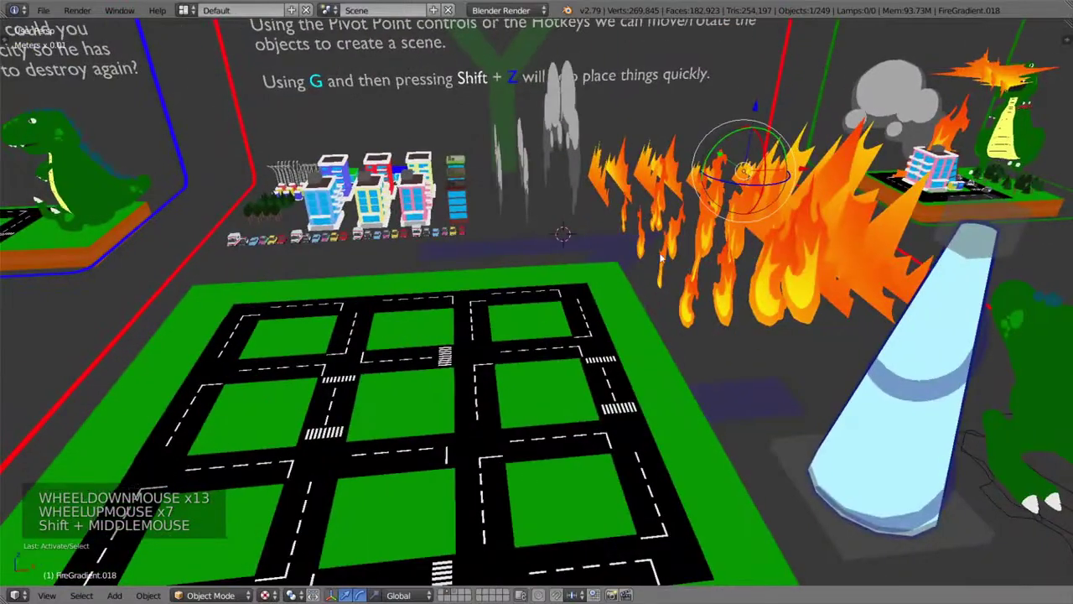
{"action": "scroll", "coordinate": [652, 243], "scroll_direction": "down", "scroll_amount": 3}
{"action": "middle_click_drag", "start_coordinate": [639, 260], "coordinate": [609, 251]}
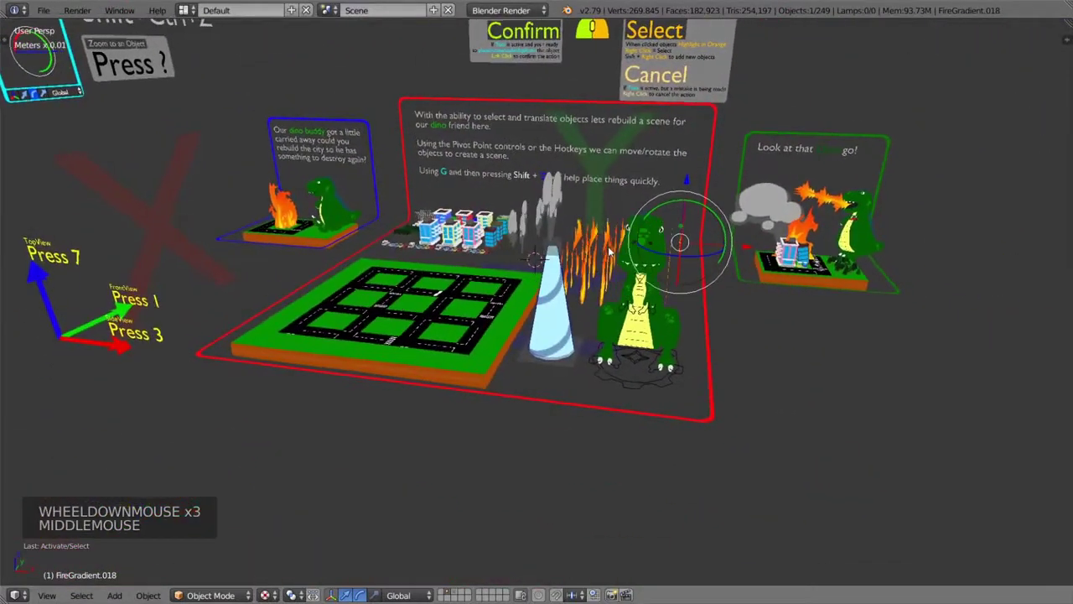
{"action": "right_click", "coordinate": [653, 383]}
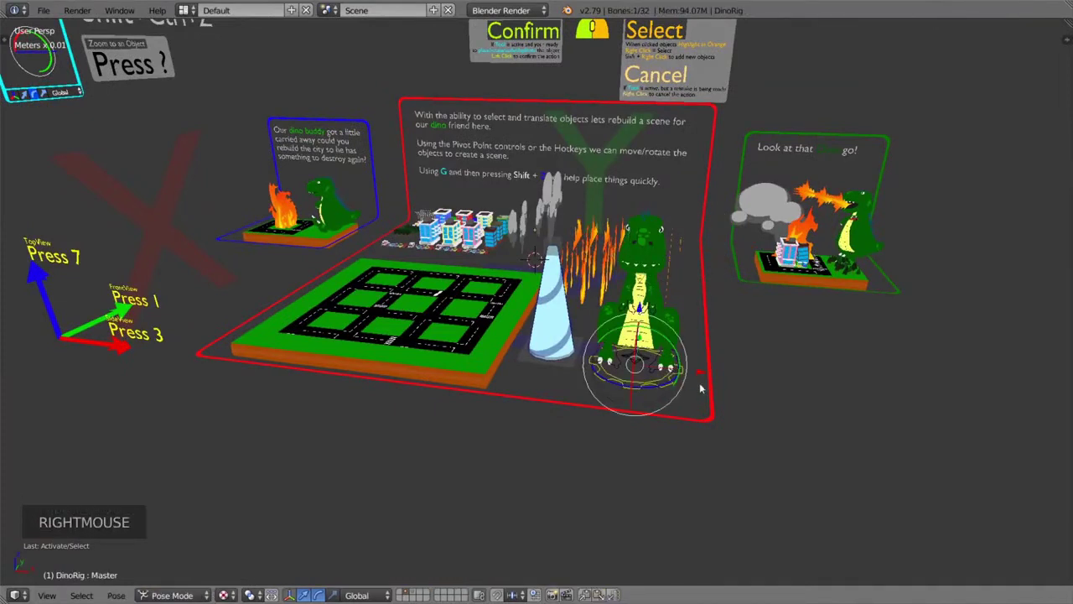
{"action": "left_click_drag", "start_coordinate": [705, 372], "coordinate": [418, 376]}
{"action": "left_click_drag", "start_coordinate": [406, 315], "coordinate": [440, 288]}
{"action": "scroll", "coordinate": [440, 288], "scroll_direction": "up", "scroll_amount": 2}
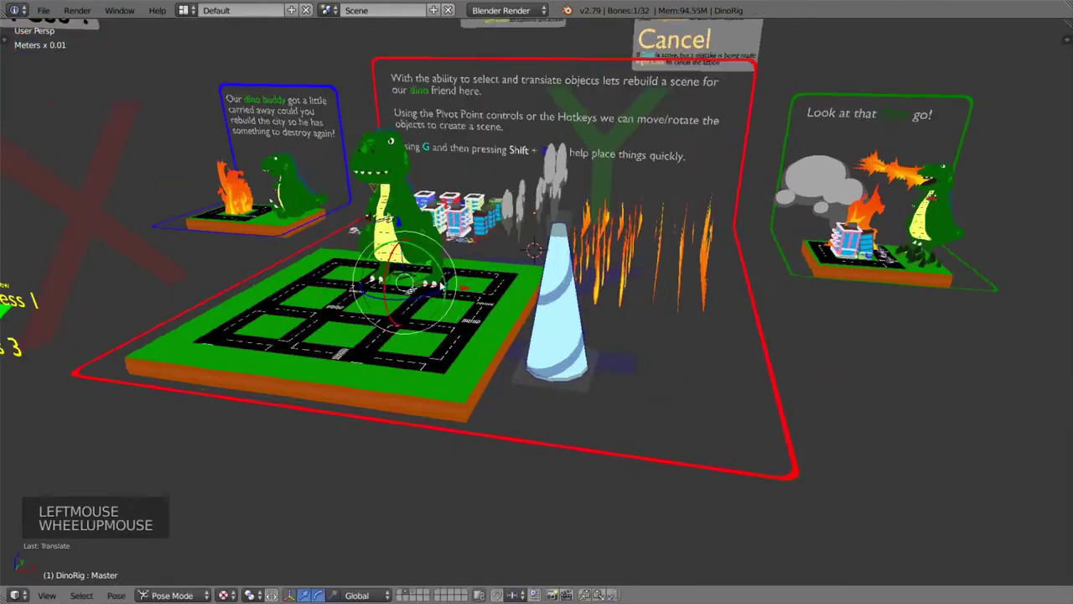
{"action": "left_click", "coordinate": [399, 217]}
- Select the dino's JawIK control and move it slightly upward
{"action": "middle_click_drag", "start_coordinate": [399, 217], "coordinate": [633, 268], "text": "shift"}
{"action": "scroll", "coordinate": [653, 281], "scroll_direction": "up", "scroll_amount": 2}
{"action": "scroll", "coordinate": [653, 275], "scroll_direction": "up", "scroll_amount": 2}
{"action": "right_click", "coordinate": [585, 194]}
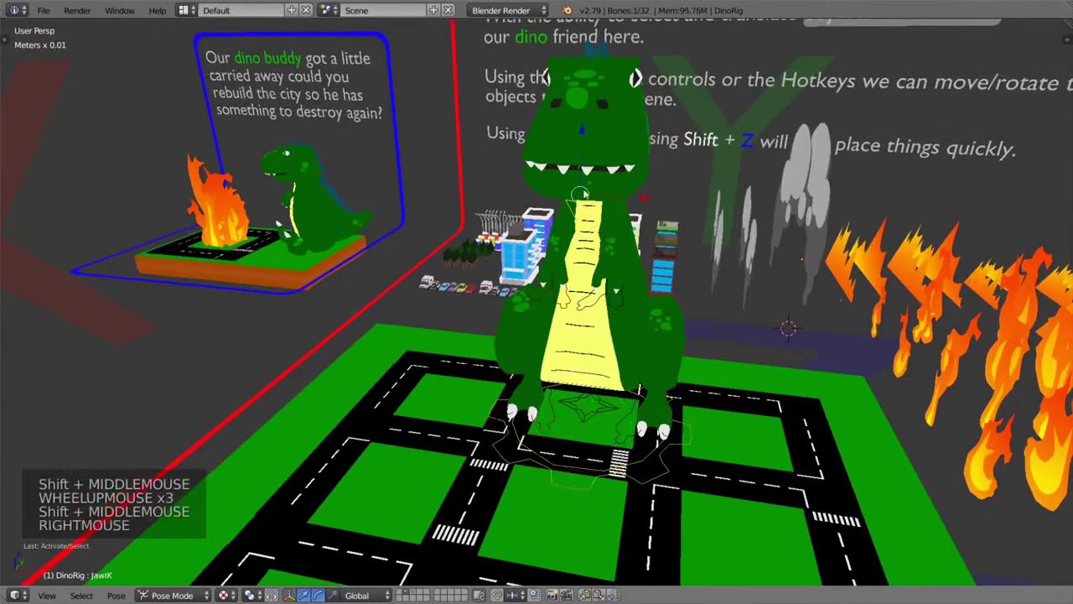
{"action": "left_click_drag", "start_coordinate": [581, 132], "coordinate": [620, 133]}
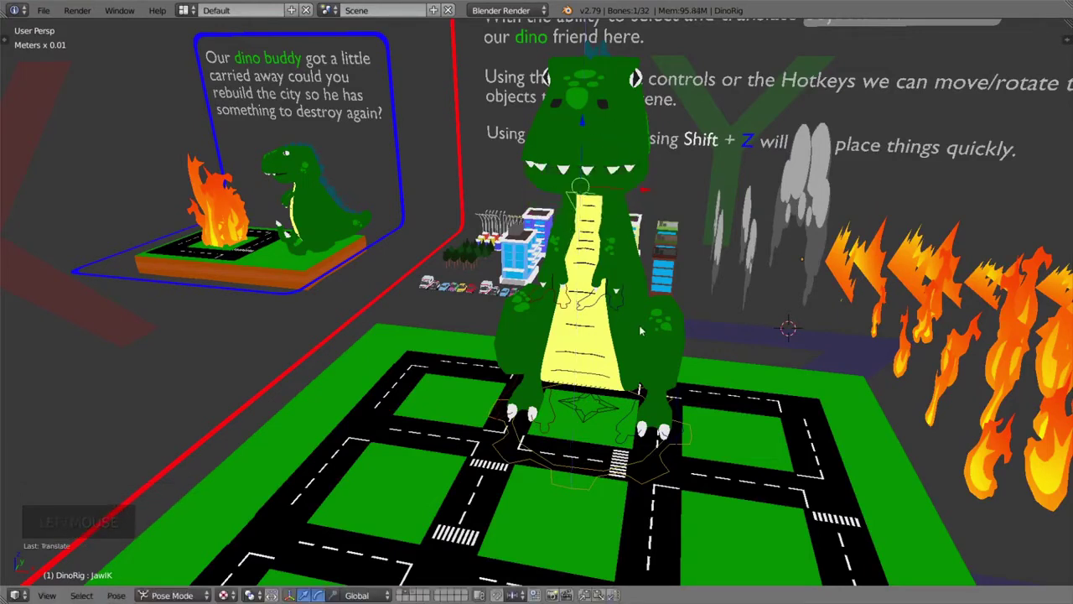
- Raise both of the dino's hand IK controls and move them outward to spread its arms
{"action": "right_click", "coordinate": [611, 314]}
{"action": "left_click_drag", "start_coordinate": [611, 243], "coordinate": [632, 158]}
{"action": "left_click_drag", "start_coordinate": [690, 224], "coordinate": [772, 241]}
{"action": "right_click", "coordinate": [570, 309]}
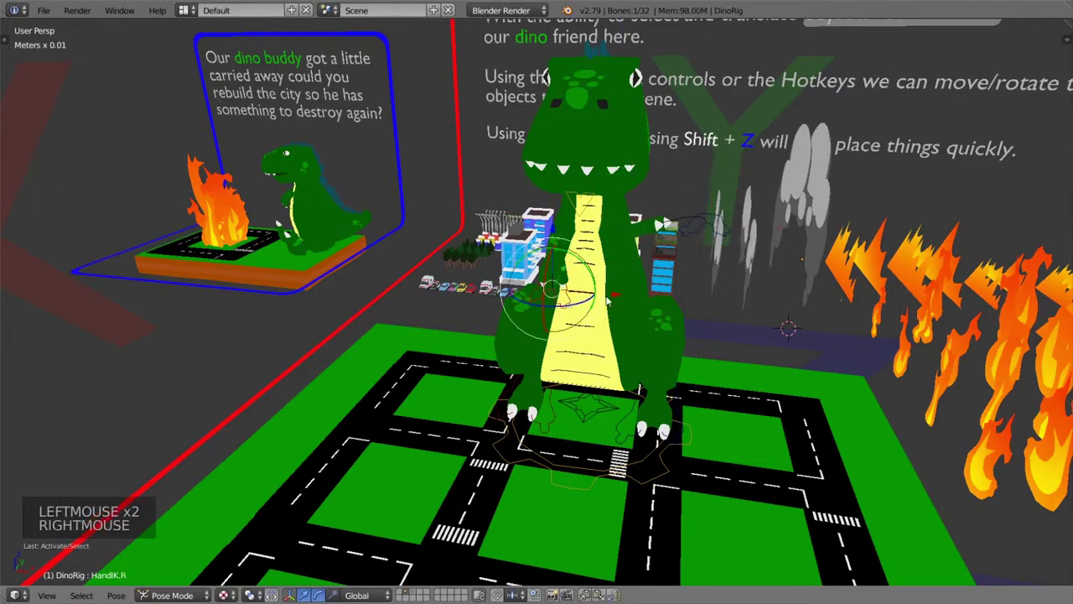
{"action": "left_click_drag", "start_coordinate": [619, 296], "coordinate": [508, 284]}
{"action": "left_click_drag", "start_coordinate": [445, 220], "coordinate": [447, 159]}
- Select the SpineA control and rotate the dino's body
{"action": "right_click", "coordinate": [607, 408]}
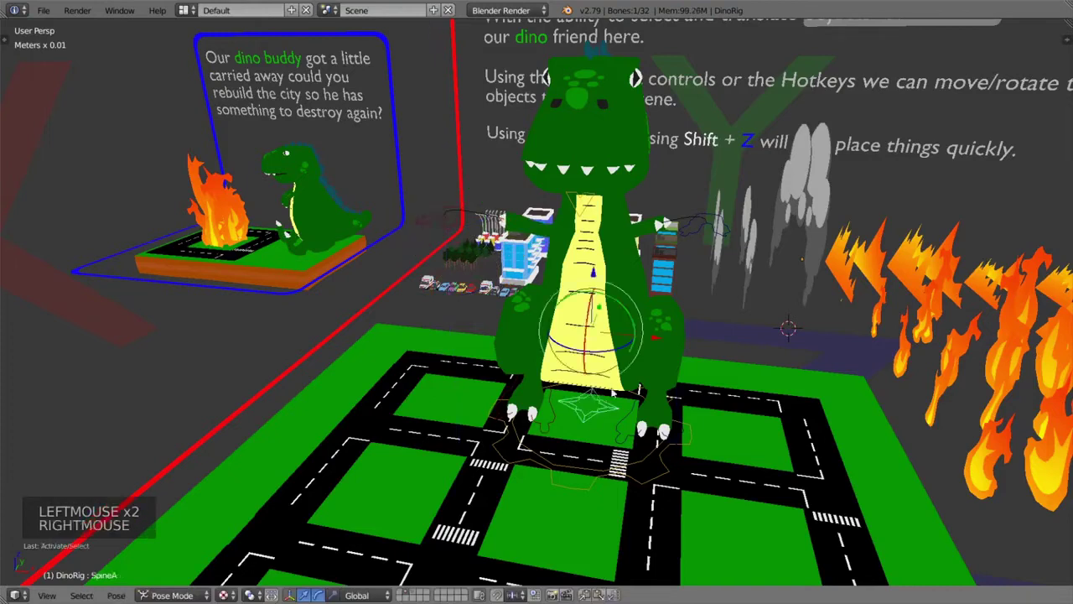
{"action": "mouse_move", "coordinate": [609, 305]}
{"action": "left_mouse_down"}
{"action": "mouse_move", "coordinate": [602, 294]}
{"action": "mouse_move", "coordinate": [614, 303]}
{"action": "mouse_move", "coordinate": [607, 312]}
{"action": "left_mouse_up"}
{"action": "scroll", "coordinate": [607, 312], "scroll_direction": "down", "scroll_amount": 2}
{"action": "middle_click_drag", "start_coordinate": [607, 312], "coordinate": [628, 327], "text": "shift"}
{"action": "middle_click_drag", "start_coordinate": [629, 327], "coordinate": [672, 360]}
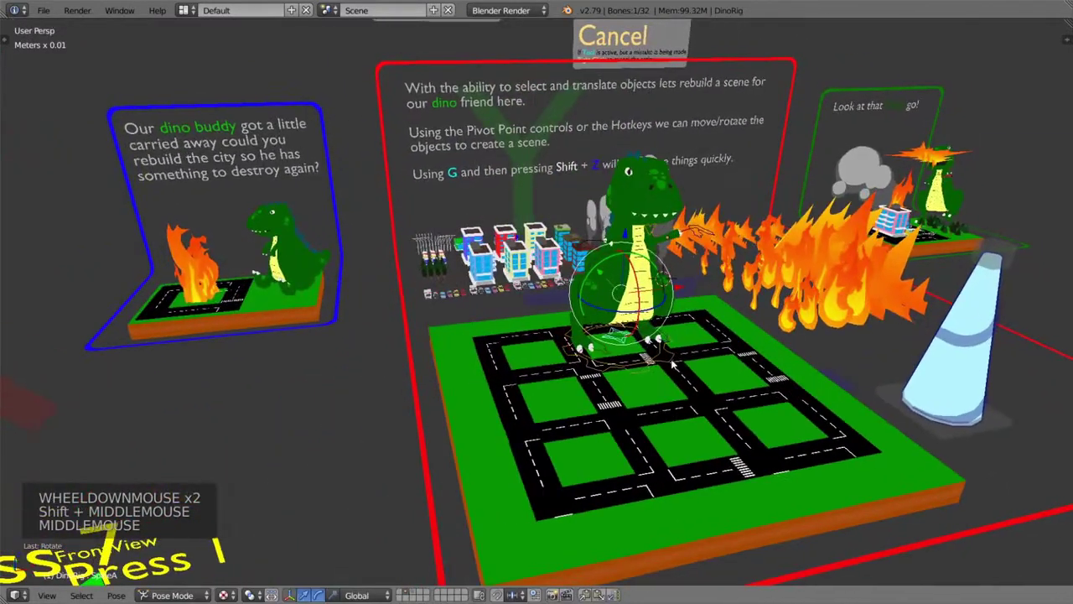
- Select the FootIK.L control and move the dino's left foot forward across the road grid
{"action": "right_click", "coordinate": [671, 339]}
{"action": "left_click", "coordinate": [675, 330]}
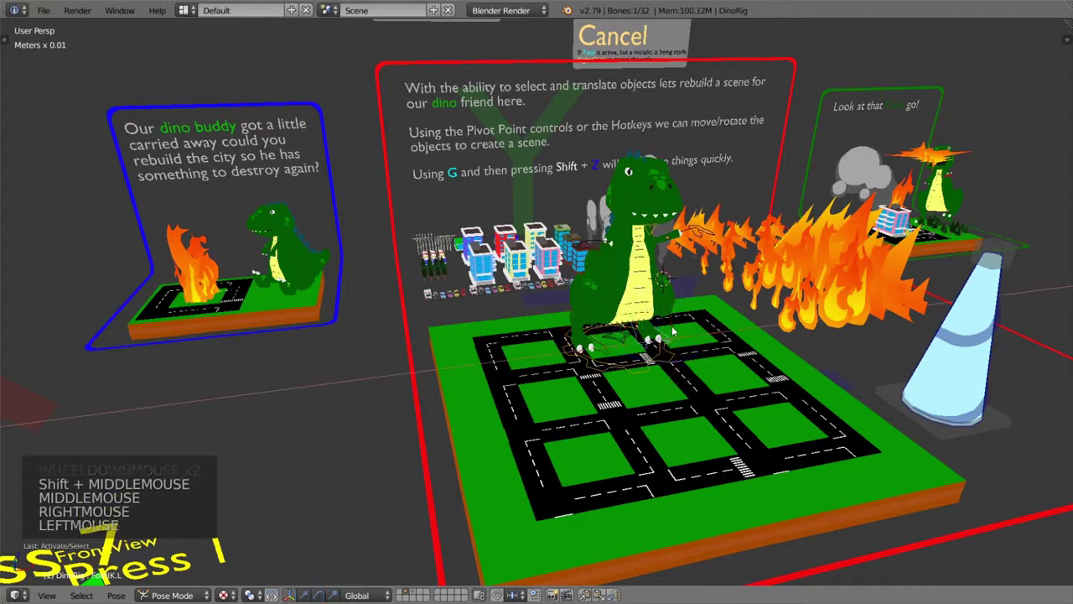
{"action": "middle_click_drag", "start_coordinate": [647, 342], "coordinate": [679, 372]}
{"action": "scroll", "coordinate": [663, 352], "scroll_direction": "up", "scroll_amount": 1}
{"action": "left_click_drag", "start_coordinate": [668, 335], "coordinate": [729, 366]}
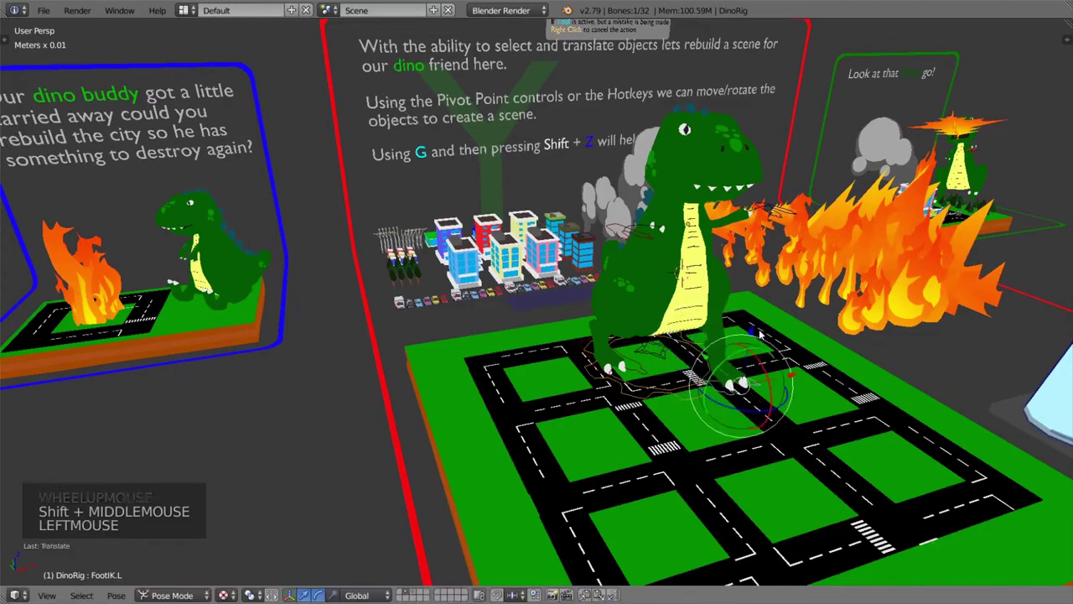
- Select the SpineA control and shift the dino's body forward over its leading foot
{"action": "right_click", "coordinate": [667, 363]}
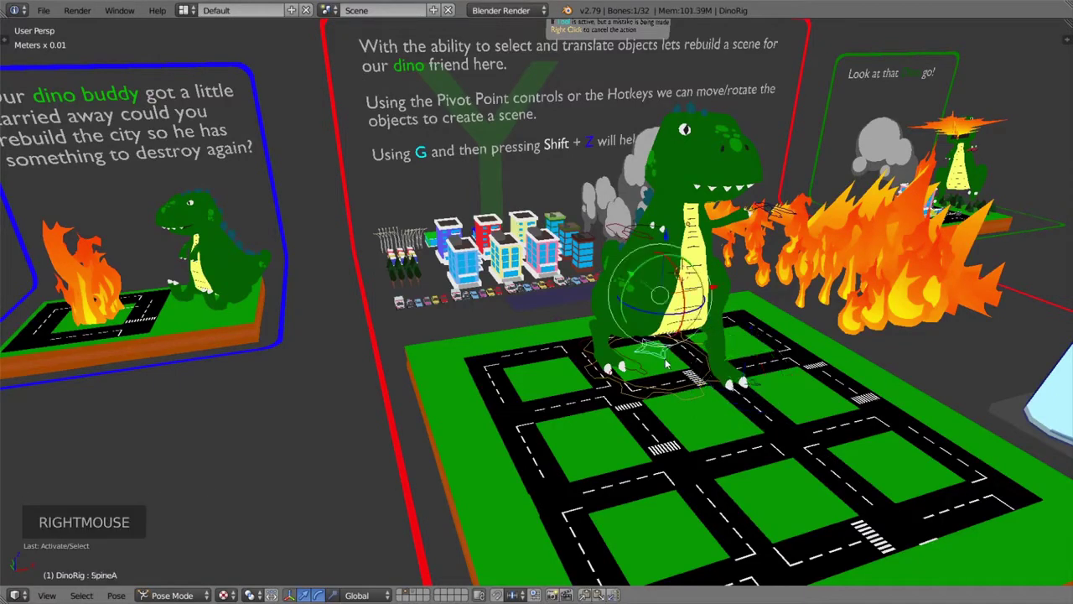
{"action": "left_click_drag", "start_coordinate": [628, 280], "coordinate": [701, 290]}
{"action": "scroll", "coordinate": [701, 290], "scroll_direction": "down", "scroll_amount": 2}
{"action": "middle_click_drag", "start_coordinate": [795, 323], "coordinate": [758, 358], "text": "shift"}
- Adjust the dino's pose further so it strides across the city board with its mouth open
{"action": "right_click", "coordinate": [677, 410]}
{"action": "middle_click_drag", "start_coordinate": [669, 422], "coordinate": [720, 420]}
{"action": "left_click_drag", "start_coordinate": [761, 305], "coordinate": [805, 351]}
{"action": "left_click_drag", "start_coordinate": [698, 326], "coordinate": [768, 339]}
{"action": "left_click_drag", "start_coordinate": [810, 303], "coordinate": [801, 310]}
- Move the vehicle Taxi.022 from the end of the car row onto the road grid in front of the dino
{"action": "right_click", "coordinate": [567, 315]}
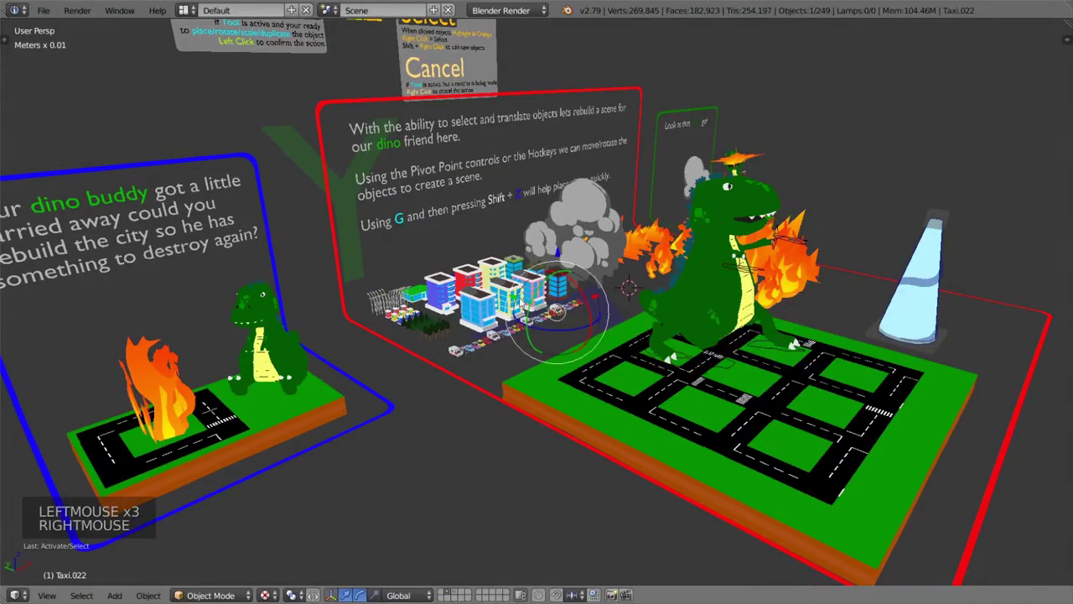
{"action": "left_click_drag", "start_coordinate": [557, 312], "coordinate": [546, 311]}
{"action": "left_click_drag", "start_coordinate": [737, 375], "coordinate": [739, 374]}
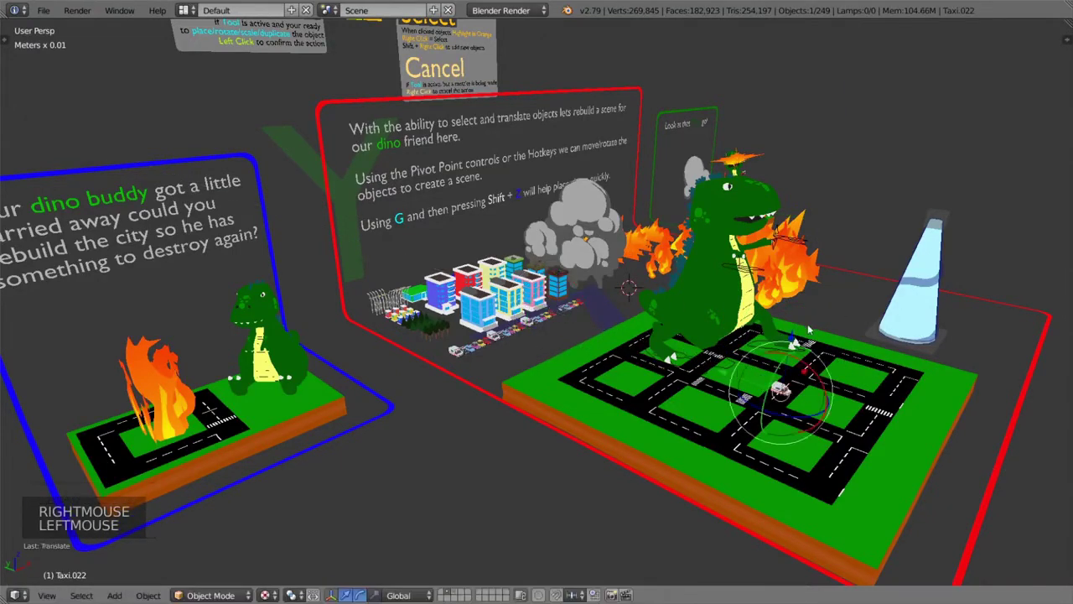
- Lift the vehicle Taxi.022 off the road grid into the air in front of the dino's leading foot
{"action": "left_click_drag", "start_coordinate": [792, 343], "coordinate": [854, 336]}
{"action": "middle_click_drag", "start_coordinate": [857, 347], "coordinate": [737, 335], "text": "shift"}
{"action": "scroll", "coordinate": [825, 358], "scroll_direction": "up", "scroll_amount": 2}
{"action": "middle_click_drag", "start_coordinate": [587, 318], "coordinate": [449, 307]}
{"action": "scroll", "coordinate": [382, 251], "scroll_direction": "up", "scroll_amount": 5}
{"action": "left_click_drag", "start_coordinate": [366, 198], "coordinate": [364, 154]}
- Select the dino's leading foot control and raise the foot off the board toward the airborne taxi
{"action": "right_click", "coordinate": [442, 432]}
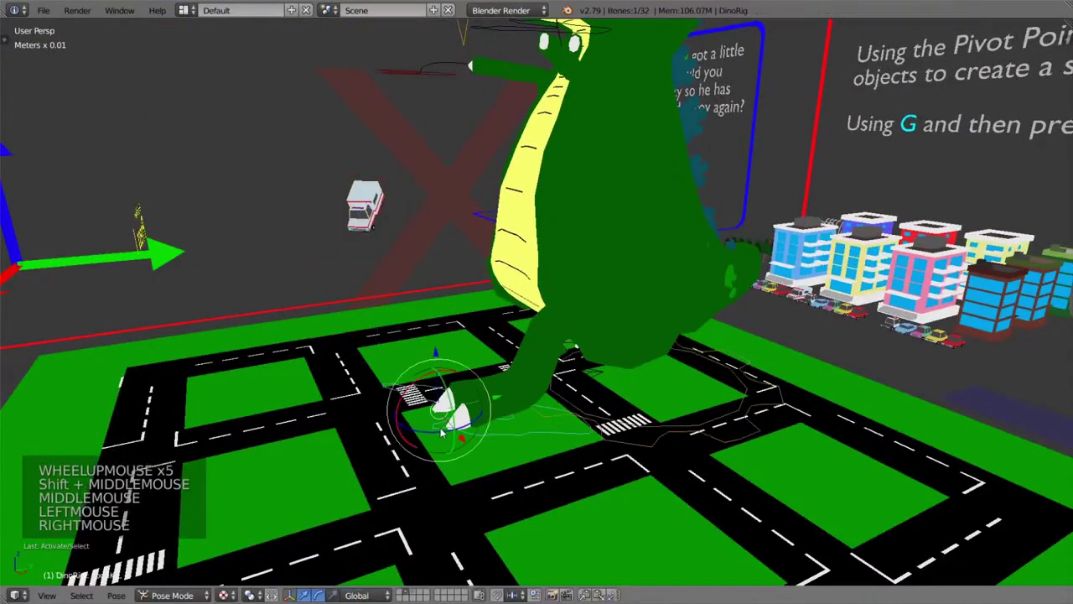
{"action": "left_click_drag", "start_coordinate": [436, 354], "coordinate": [436, 326]}
{"action": "scroll", "coordinate": [436, 326], "scroll_direction": "down", "scroll_amount": 1}
{"action": "middle_click_drag", "start_coordinate": [436, 327], "coordinate": [523, 392], "text": "shift"}
{"action": "right_click", "coordinate": [580, 426]}
{"action": "left_click_drag", "start_coordinate": [528, 299], "coordinate": [526, 303]}
{"action": "middle_click_drag", "start_coordinate": [525, 302], "coordinate": [474, 361], "text": "shift"}
{"action": "middle_click_drag", "start_coordinate": [474, 360], "coordinate": [530, 370]}
{"action": "left_click_drag", "start_coordinate": [505, 310], "coordinate": [502, 285]}
- Raise the dino's body above the board and adjust its rig controls to form a kicking pose
{"action": "right_click", "coordinate": [713, 410]}
{"action": "left_click_drag", "start_coordinate": [659, 407], "coordinate": [649, 415]}
{"action": "left_click_drag", "start_coordinate": [711, 353], "coordinate": [726, 294]}
{"action": "middle_click_drag", "start_coordinate": [727, 294], "coordinate": [482, 348]}
{"action": "right_click", "coordinate": [362, 362]}
{"action": "middle_click_drag", "start_coordinate": [362, 362], "coordinate": [558, 446]}
{"action": "left_click_drag", "start_coordinate": [526, 453], "coordinate": [647, 458]}
{"action": "middle_click_drag", "start_coordinate": [647, 457], "coordinate": [638, 432]}
{"action": "scroll", "coordinate": [670, 420], "scroll_direction": "down", "scroll_amount": 1}
{"action": "right_click", "coordinate": [825, 446]}
{"action": "mouse_move", "coordinate": [826, 446]}
{"action": "middle_mouse_down"}
{"action": "mouse_move", "coordinate": [789, 444]}
{"action": "mouse_move", "coordinate": [807, 447]}
{"action": "middle_mouse_up"}
- Select a small FireGradient flame from the fire collection and move it onto the city board near the dino
{"action": "right_click", "coordinate": [693, 283]}
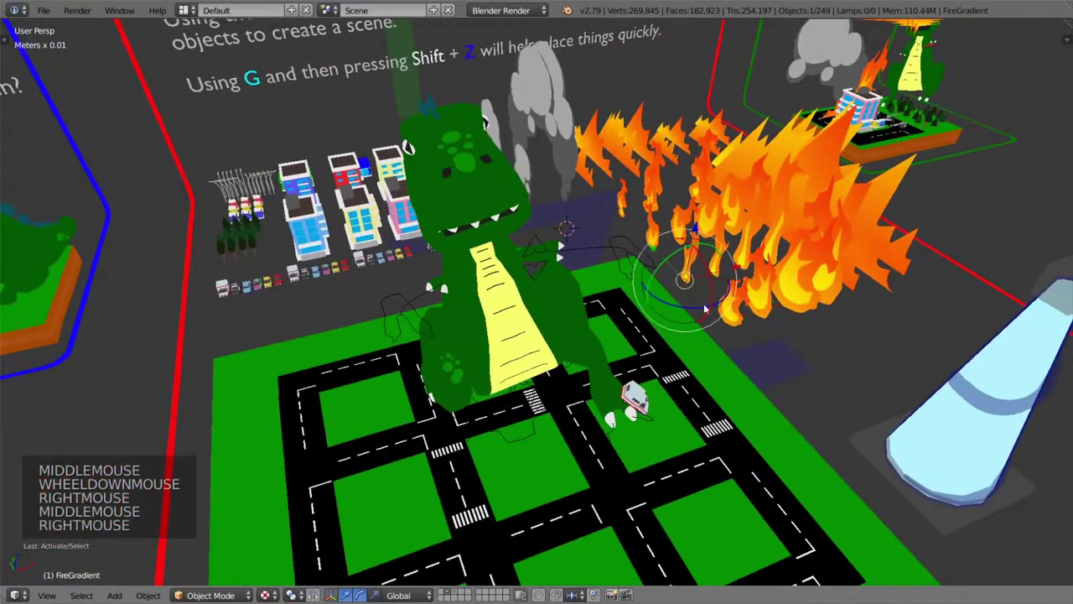
{"action": "middle_click_drag", "start_coordinate": [693, 282], "coordinate": [635, 376]}
{"action": "middle_click_drag", "start_coordinate": [878, 506], "coordinate": [675, 524]}
{"action": "scroll", "coordinate": [689, 453], "scroll_direction": "down", "scroll_amount": 3}
{"action": "left_click", "coordinate": [670, 528]}
{"action": "left_click_drag", "start_coordinate": [671, 528], "coordinate": [440, 497]}
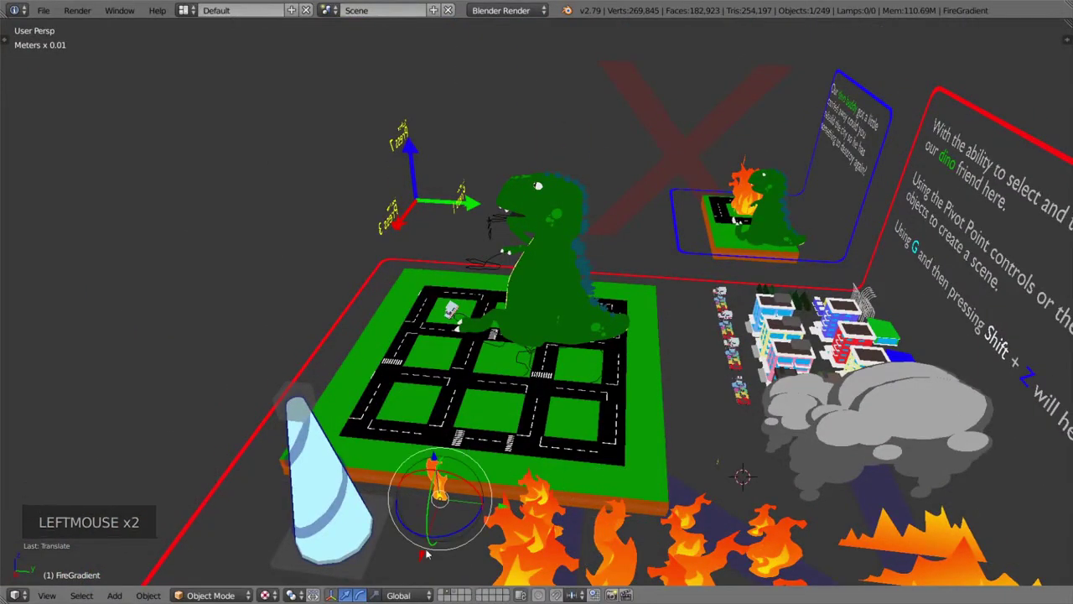
{"action": "left_click_drag", "start_coordinate": [426, 555], "coordinate": [437, 529]}
{"action": "left_click_drag", "start_coordinate": [474, 431], "coordinate": [475, 431]}
{"action": "left_click_drag", "start_coordinate": [543, 377], "coordinate": [516, 376]}
- Raise the flame and line it up with the airborne taxi using the top and side orthographic views
{"action": "scroll", "coordinate": [438, 360], "scroll_direction": "up", "scroll_amount": 2}
{"action": "middle_click_drag", "start_coordinate": [437, 360], "coordinate": [494, 359], "text": "shift"}
{"action": "left_click_drag", "start_coordinate": [493, 359], "coordinate": [497, 272]}
{"action": "key", "text": "KP_7"}
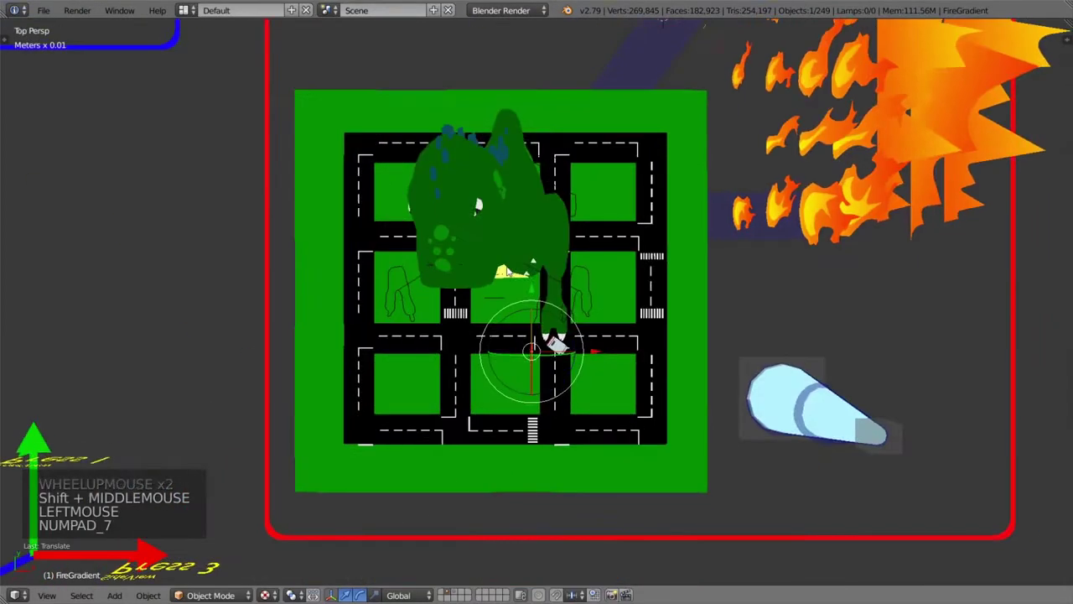
{"action": "left_click_drag", "start_coordinate": [591, 353], "coordinate": [617, 354]}
{"action": "left_click_drag", "start_coordinate": [556, 292], "coordinate": [555, 285]}
{"action": "key", "text": "KP_5"}
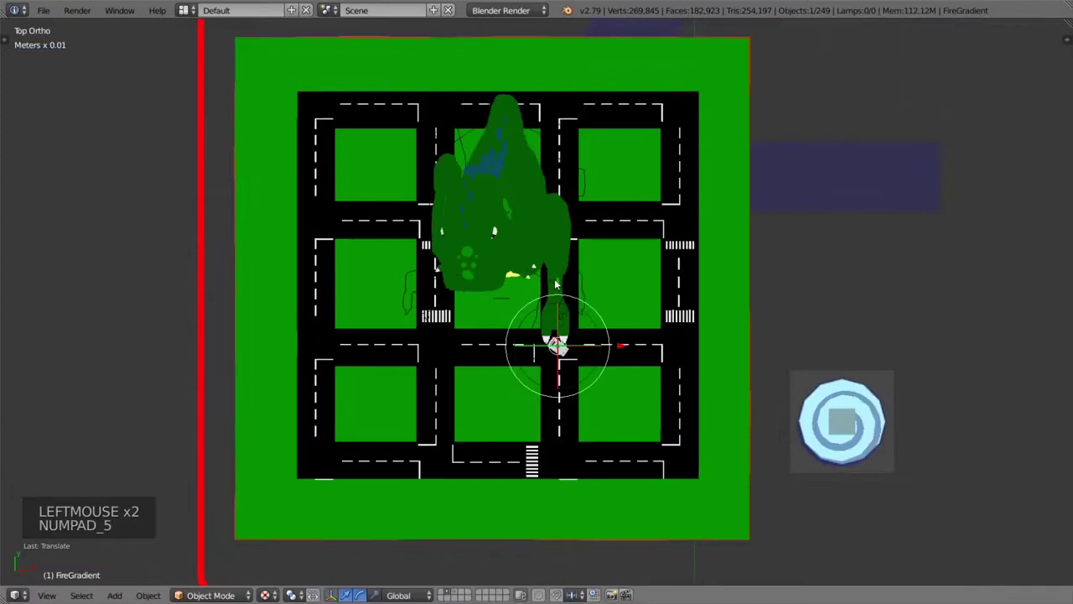
{"action": "key", "text": "KP_3"}
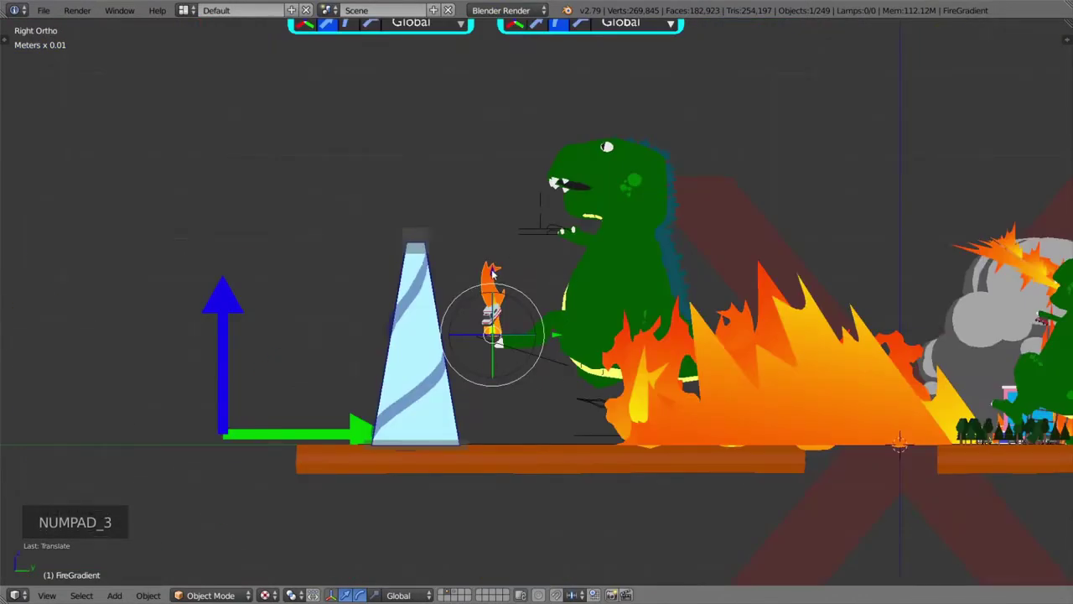
- Raise the flame to the taxi's height and rotate it so it trails from the taxi toward the dino's foot
{"action": "left_click_drag", "start_coordinate": [492, 272], "coordinate": [495, 251]}
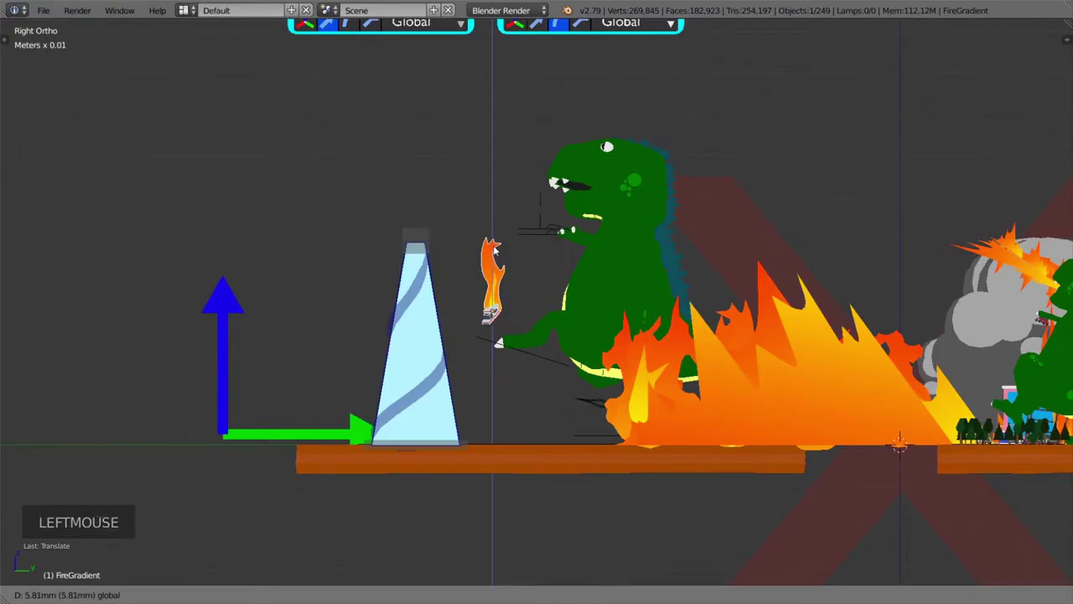
{"action": "left_click_drag", "start_coordinate": [495, 250], "coordinate": [495, 249]}
{"action": "middle_click_drag", "start_coordinate": [514, 282], "coordinate": [517, 292]}
{"action": "left_click_drag", "start_coordinate": [513, 281], "coordinate": [502, 393]}
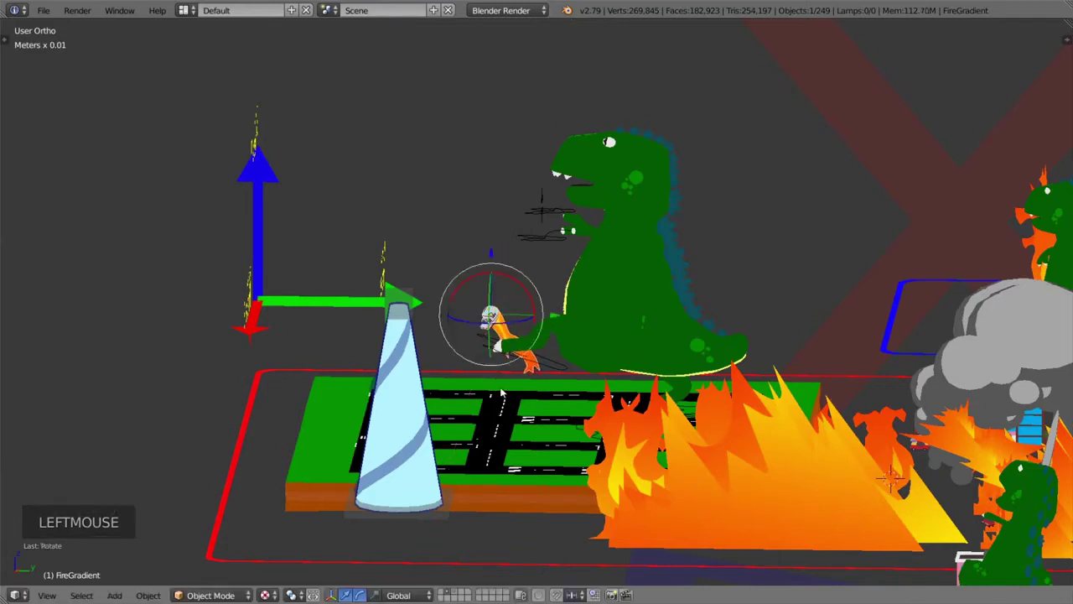
- Add Taxi.022 to the flame selection and move both higher together in the side view
{"action": "right_click", "coordinate": [493, 315], "text": "shift"}
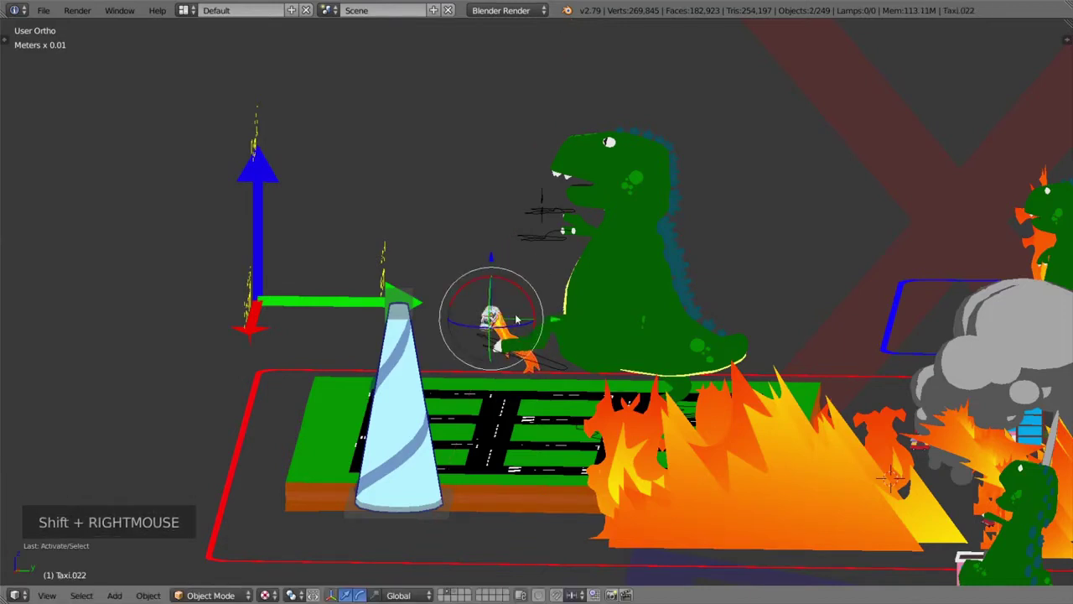
{"action": "key", "text": "KP_3"}
{"action": "left_click_drag", "start_coordinate": [493, 254], "coordinate": [491, 210]}
{"action": "left_click_drag", "start_coordinate": [557, 271], "coordinate": [524, 283]}
{"action": "middle_click_drag", "start_coordinate": [525, 283], "coordinate": [645, 344]}
- Select the beam cone's base control Cube.003 and move it onto the city board in front of the dino
{"action": "right_click", "coordinate": [843, 432]}
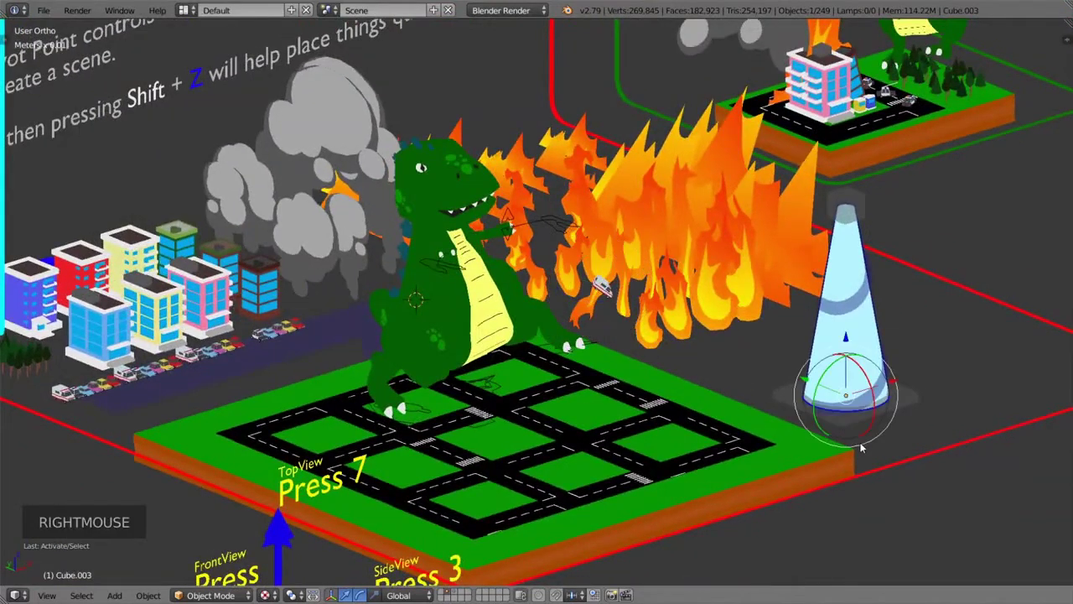
{"action": "left_click_drag", "start_coordinate": [895, 386], "coordinate": [658, 444]}
{"action": "middle_click_drag", "start_coordinate": [658, 444], "coordinate": [564, 342], "text": "shift"}
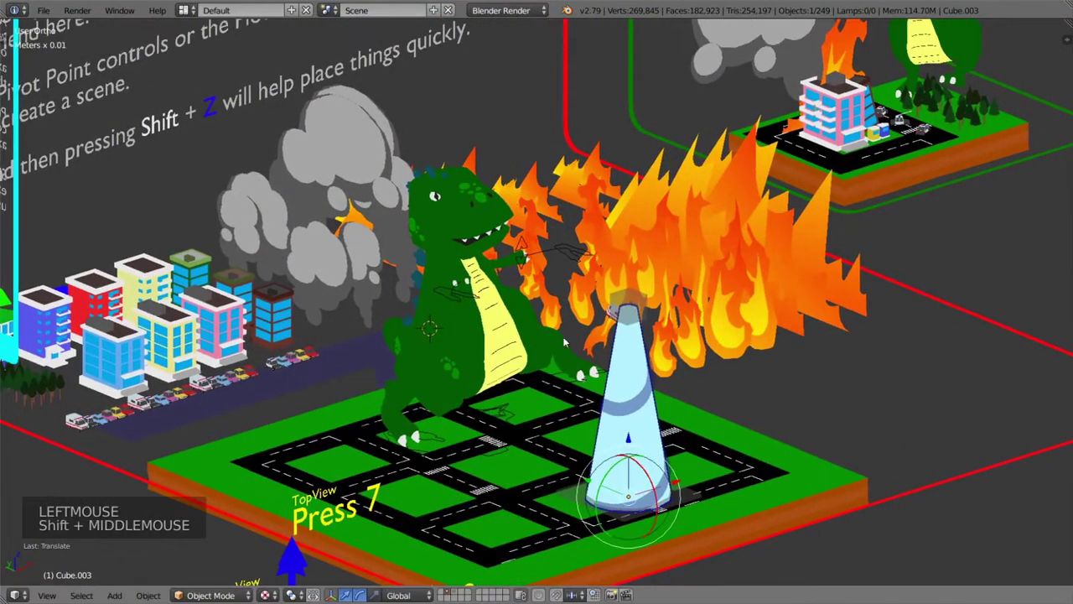
- Select the JawIK control and lower the dino's jaw to open its mouth wide
{"action": "right_click", "coordinate": [524, 243]}
{"action": "left_click_drag", "start_coordinate": [525, 242], "coordinate": [529, 211]}
{"action": "left_click_drag", "start_coordinate": [520, 275], "coordinate": [522, 277]}
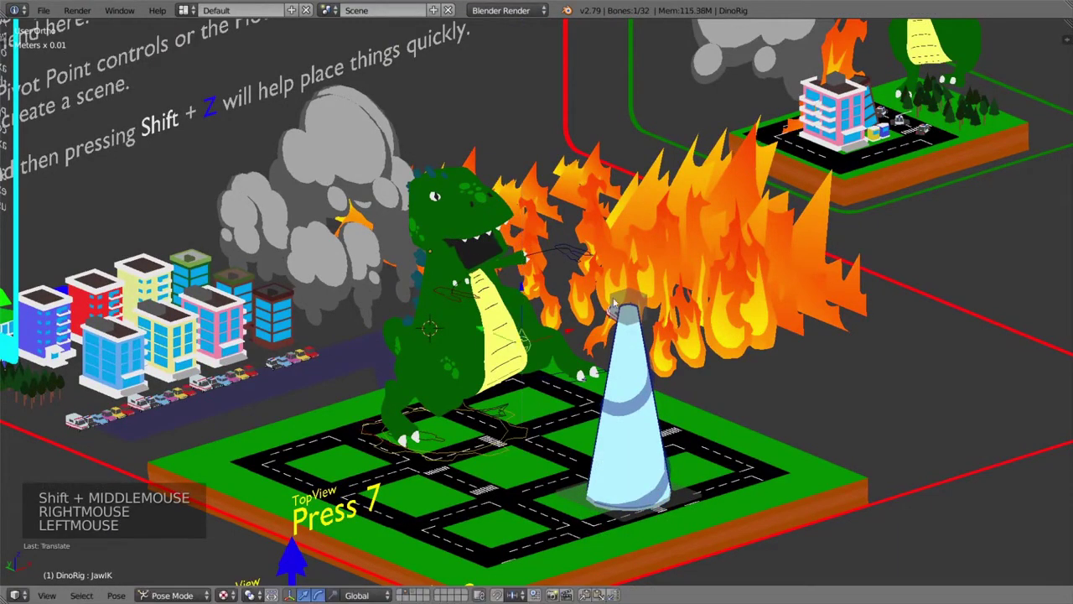
- Select the beam's tip control Cube.002 and move it up into the dino's open mouth
{"action": "right_click", "coordinate": [604, 295]}
{"action": "left_click_drag", "start_coordinate": [589, 293], "coordinate": [468, 250]}
{"action": "middle_click_drag", "start_coordinate": [471, 253], "coordinate": [406, 272]}
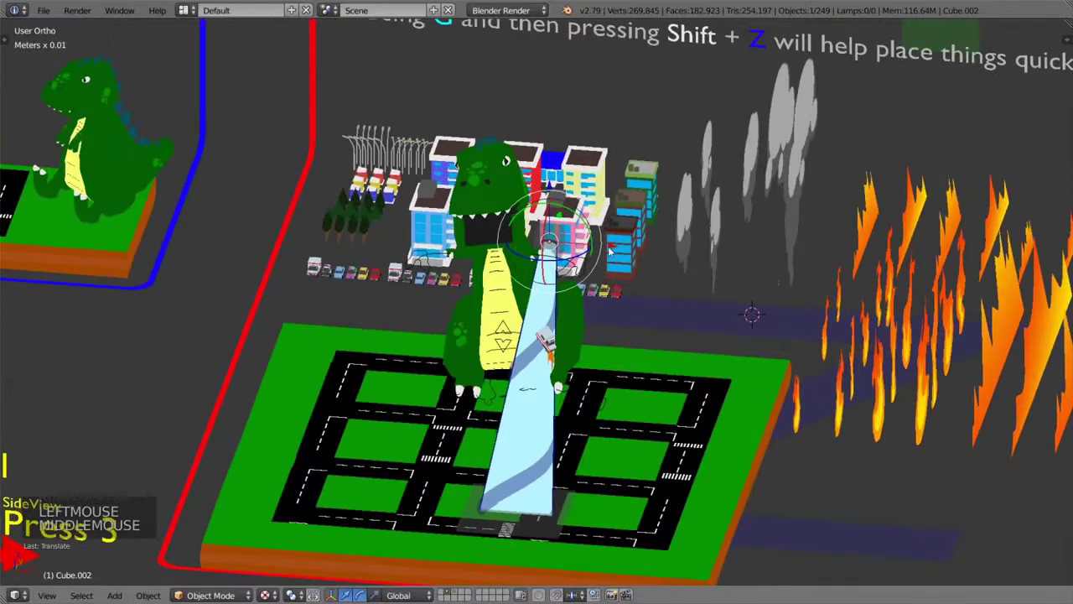
{"action": "middle_click_drag", "start_coordinate": [611, 245], "coordinate": [623, 275]}
{"action": "left_click_drag", "start_coordinate": [674, 258], "coordinate": [592, 246]}
{"action": "left_click_drag", "start_coordinate": [566, 205], "coordinate": [566, 173]}
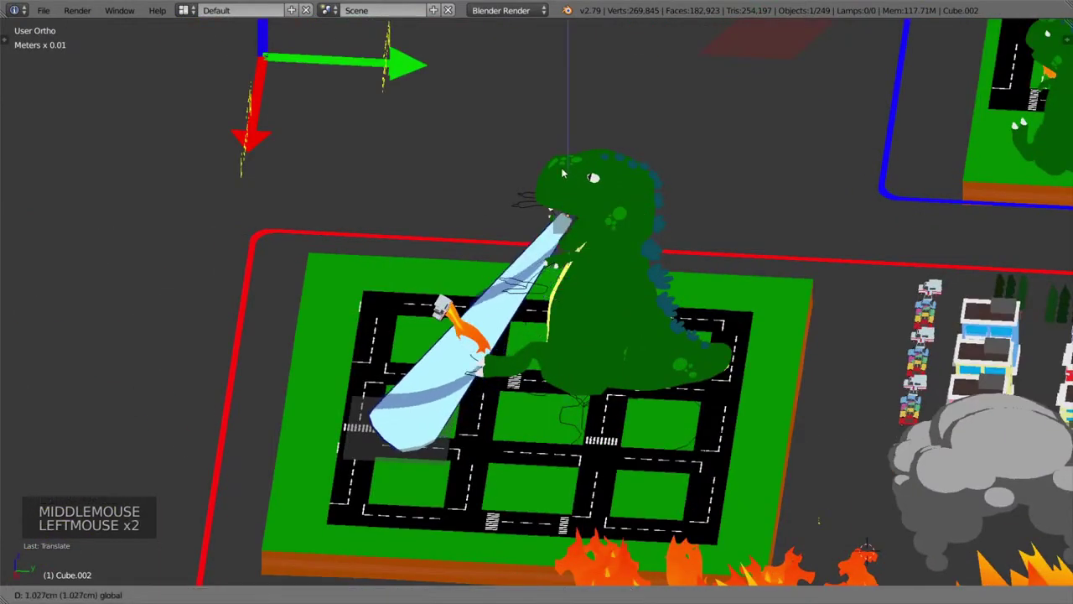
- Shift the beam's base control Cube.003 across the board and realign the tip control Cube.002 inside the mouth
{"action": "right_click", "coordinate": [353, 450]}
{"action": "middle_click_drag", "start_coordinate": [354, 450], "coordinate": [520, 521]}
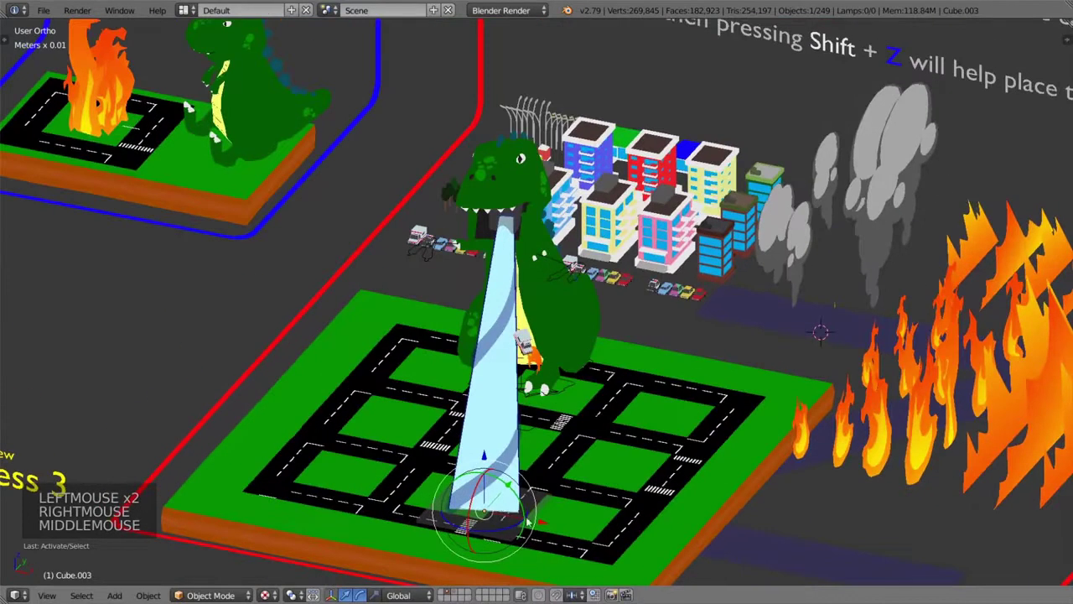
{"action": "left_click_drag", "start_coordinate": [546, 526], "coordinate": [480, 506]}
{"action": "right_click", "coordinate": [441, 193]}
{"action": "left_click_drag", "start_coordinate": [502, 226], "coordinate": [543, 241]}
{"action": "middle_click_drag", "start_coordinate": [544, 240], "coordinate": [488, 243]}
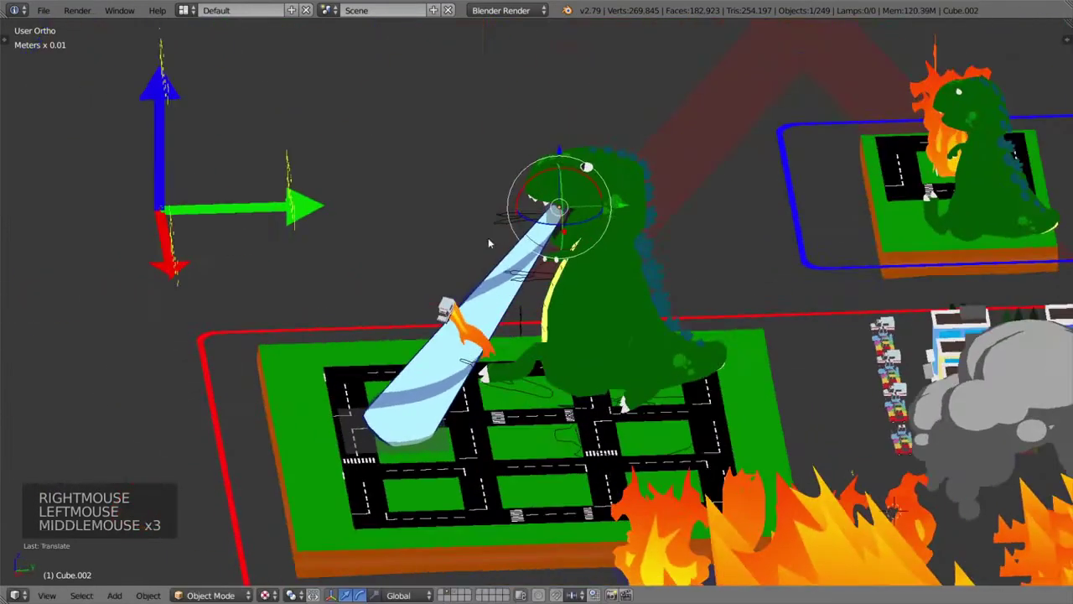
{"action": "left_click_drag", "start_coordinate": [629, 208], "coordinate": [637, 208]}
{"action": "left_click_drag", "start_coordinate": [564, 151], "coordinate": [563, 134]}
{"action": "middle_click_drag", "start_coordinate": [563, 134], "coordinate": [630, 225]}
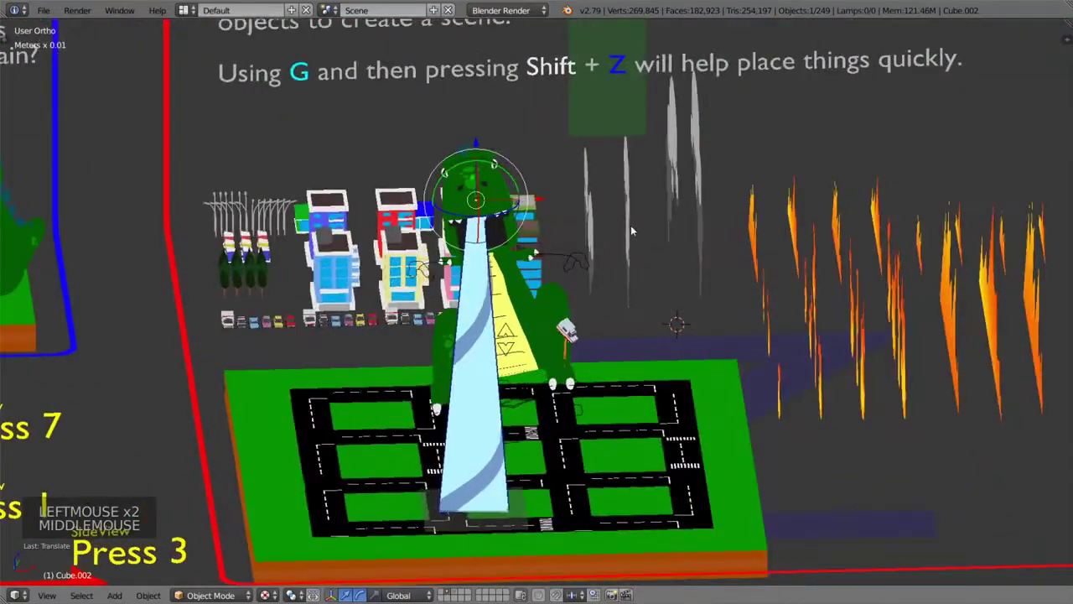
- Select the beam's base control Cube.003 and lower it so the beam meets the board
{"action": "right_click", "coordinate": [469, 503]}
{"action": "middle_click_drag", "start_coordinate": [470, 503], "coordinate": [388, 409]}
{"action": "left_click", "coordinate": [386, 404]}
{"action": "left_click", "coordinate": [386, 405]}
{"action": "left_click_drag", "start_coordinate": [386, 404], "coordinate": [388, 435]}
- Select the tip control Cube.002 and fine-tune its height and depth so the beam starts inside the dino's mouth
{"action": "right_click", "coordinate": [538, 221]}
{"action": "middle_click_drag", "start_coordinate": [583, 256], "coordinate": [546, 250]}
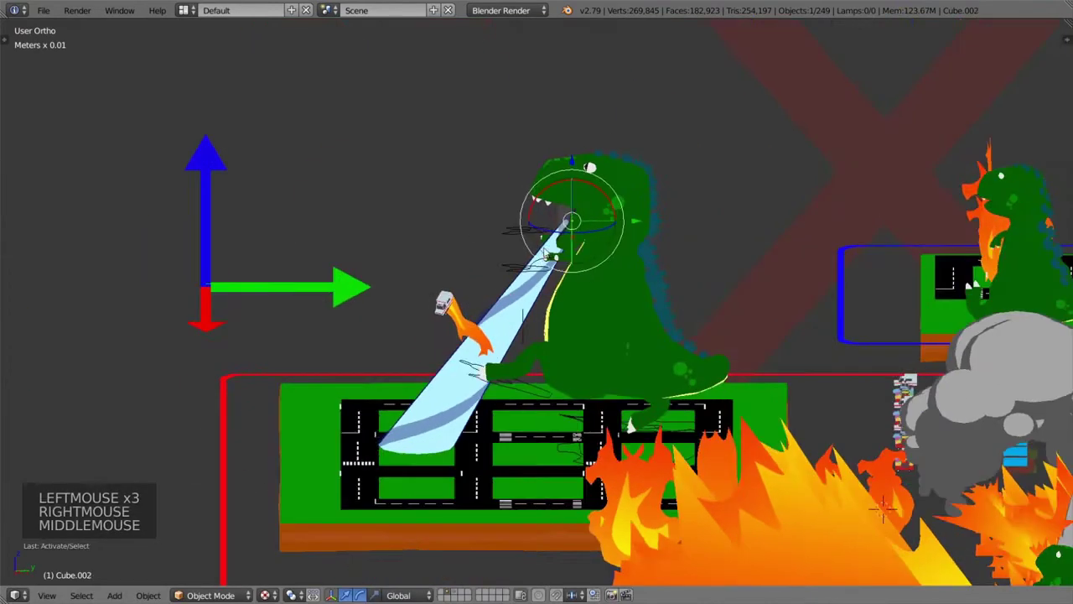
{"action": "left_click_drag", "start_coordinate": [637, 223], "coordinate": [625, 222]}
{"action": "left_click_drag", "start_coordinate": [563, 165], "coordinate": [562, 137]}
{"action": "left_click_drag", "start_coordinate": [624, 193], "coordinate": [638, 193]}
{"action": "middle_click_drag", "start_coordinate": [531, 315], "coordinate": [660, 334]}
{"action": "scroll", "coordinate": [660, 333], "scroll_direction": "down", "scroll_amount": 2}
{"action": "middle_click_drag", "start_coordinate": [381, 343], "coordinate": [432, 353]}
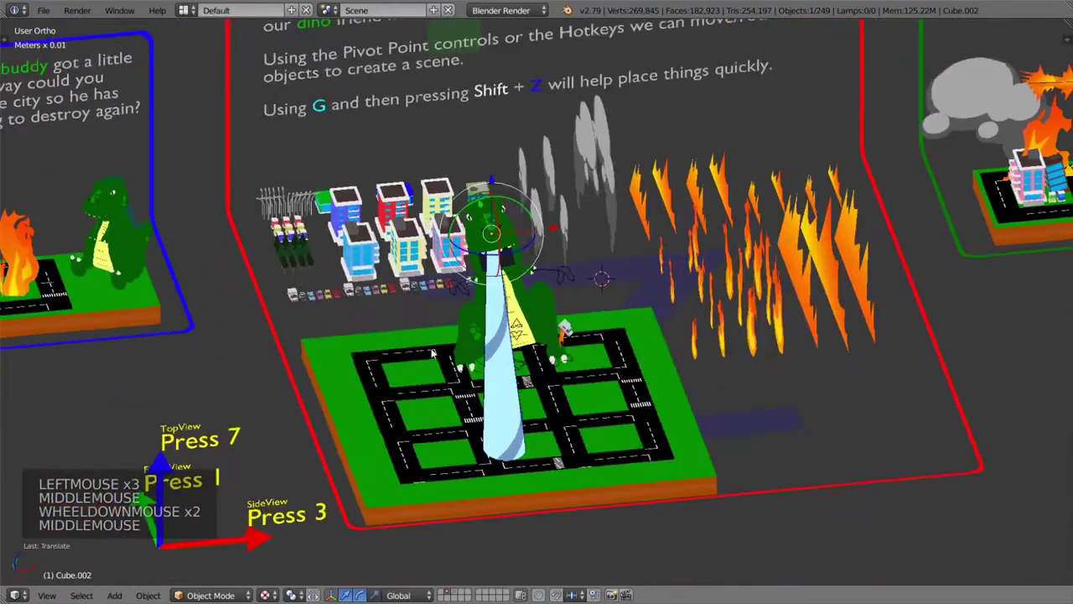
- Select Taxi.009 and Taxi.003 from the car row and move them together onto the board beside the beam's base
{"action": "right_click", "coordinate": [361, 292]}
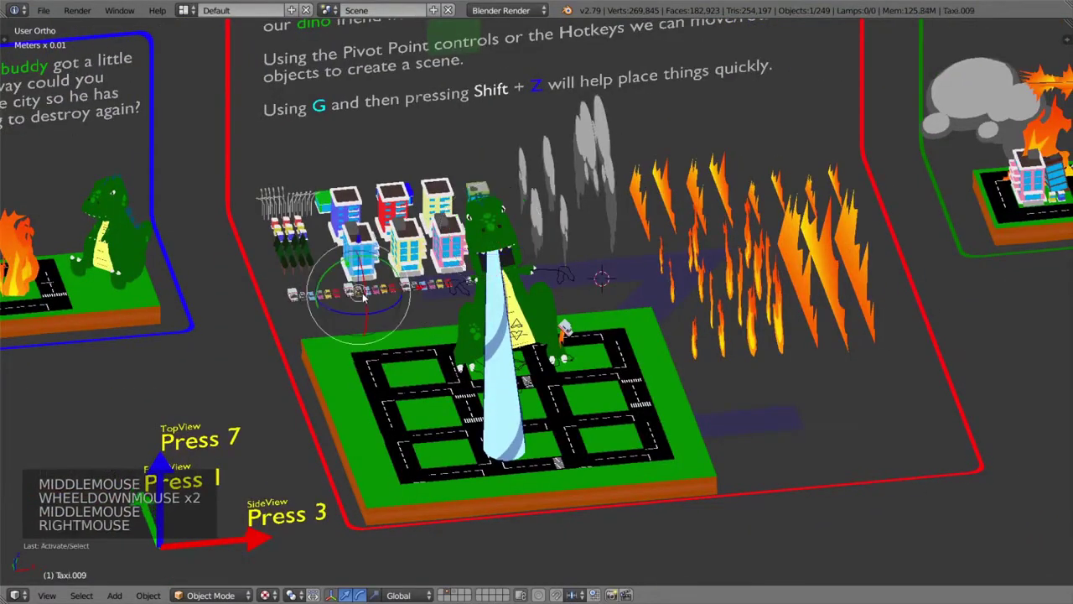
{"action": "right_click", "coordinate": [296, 294], "text": "shift"}
{"action": "left_click_drag", "start_coordinate": [346, 255], "coordinate": [415, 409]}
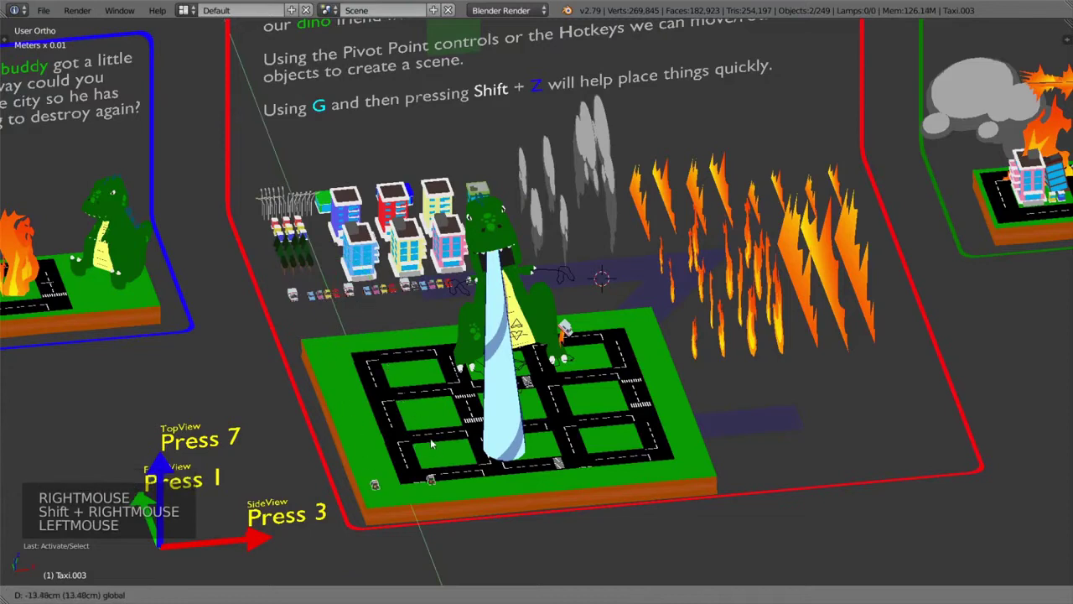
{"action": "left_click_drag", "start_coordinate": [431, 444], "coordinate": [435, 423]}
{"action": "left_click", "coordinate": [464, 464]}
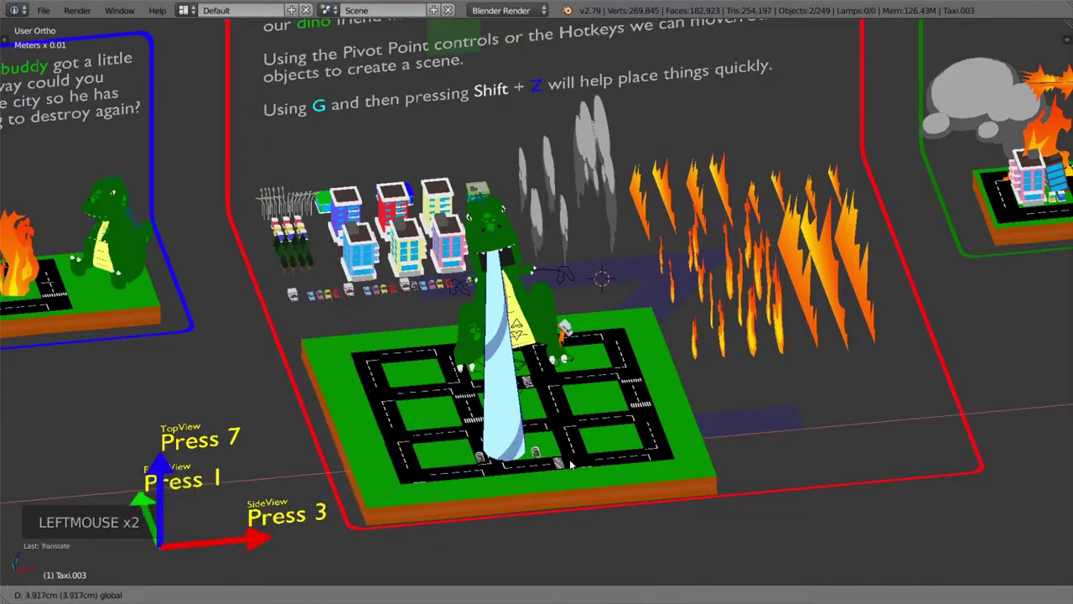
- Reposition the other taxi beside the beam's base, lift it off the road and tilt it as if thrown
{"action": "scroll", "coordinate": [503, 486], "scroll_direction": "up", "scroll_amount": 3}
{"action": "middle_click_drag", "start_coordinate": [505, 498], "coordinate": [499, 449], "text": "shift"}
{"action": "scroll", "coordinate": [501, 449], "scroll_direction": "up", "scroll_amount": 3}
{"action": "right_click", "coordinate": [496, 384]}
{"action": "right_click", "coordinate": [498, 388]}
{"action": "left_click_drag", "start_coordinate": [561, 387], "coordinate": [529, 387]}
{"action": "left_click_drag", "start_coordinate": [459, 342], "coordinate": [460, 312]}
{"action": "middle_click_drag", "start_coordinate": [466, 362], "coordinate": [499, 344]}
{"action": "left_click_drag", "start_coordinate": [532, 323], "coordinate": [517, 362]}
- Select Taxi.003, rotate it and raise it above the road as if the beam's impact tossed it
{"action": "right_click", "coordinate": [413, 398]}
{"action": "left_click_drag", "start_coordinate": [425, 378], "coordinate": [429, 472]}
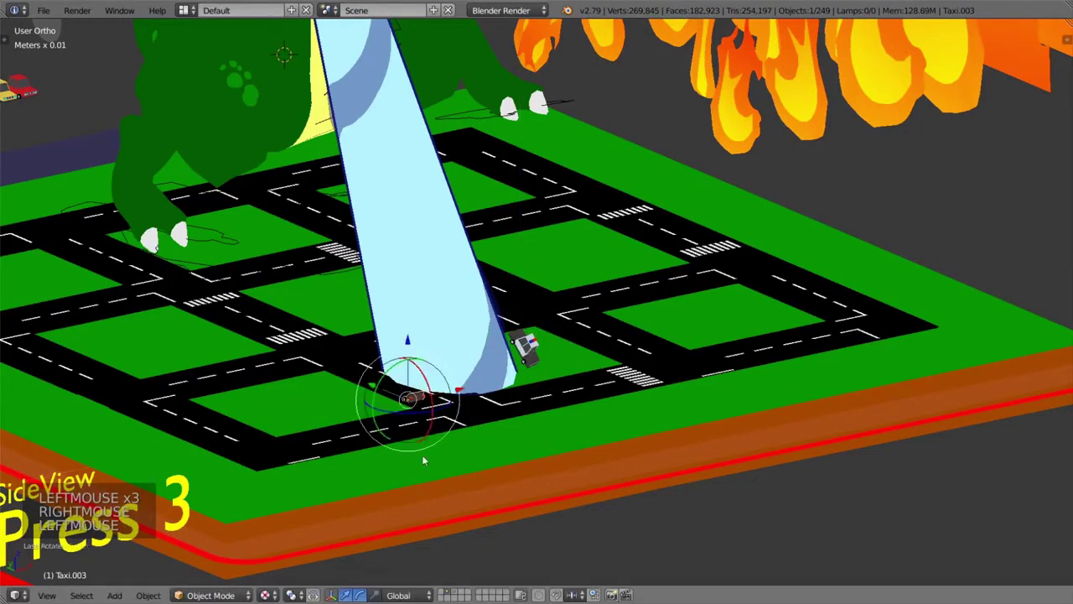
{"action": "left_click_drag", "start_coordinate": [407, 340], "coordinate": [417, 248]}
{"action": "left_click_drag", "start_coordinate": [460, 297], "coordinate": [453, 325]}
{"action": "scroll", "coordinate": [448, 320], "scroll_direction": "down", "scroll_amount": 3}
{"action": "middle_click_drag", "start_coordinate": [383, 291], "coordinate": [460, 336], "text": "shift"}
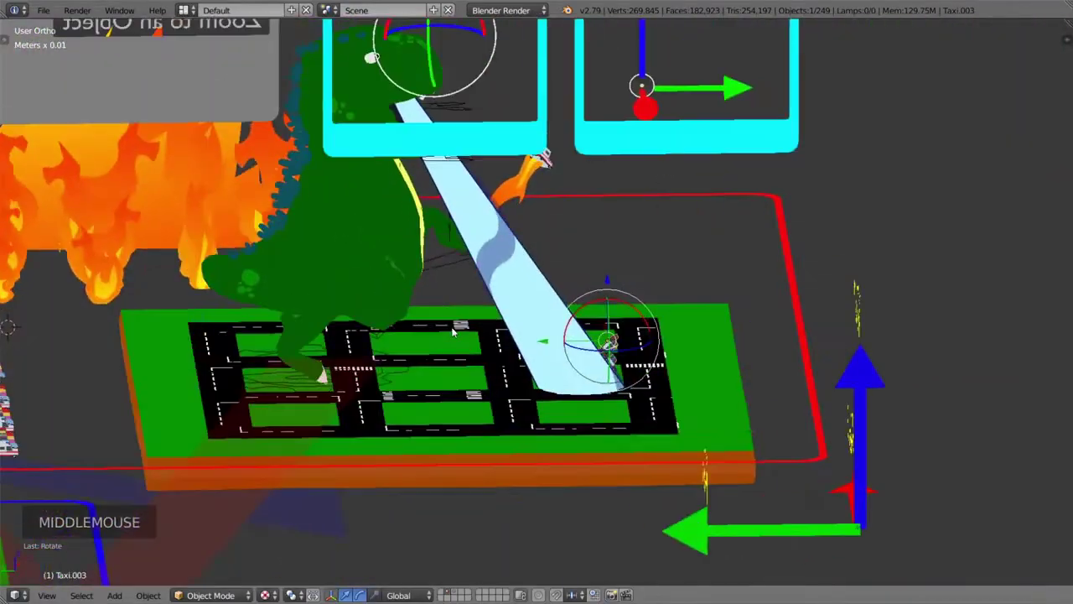
{"action": "middle_click_drag", "start_coordinate": [548, 282], "coordinate": [367, 311]}
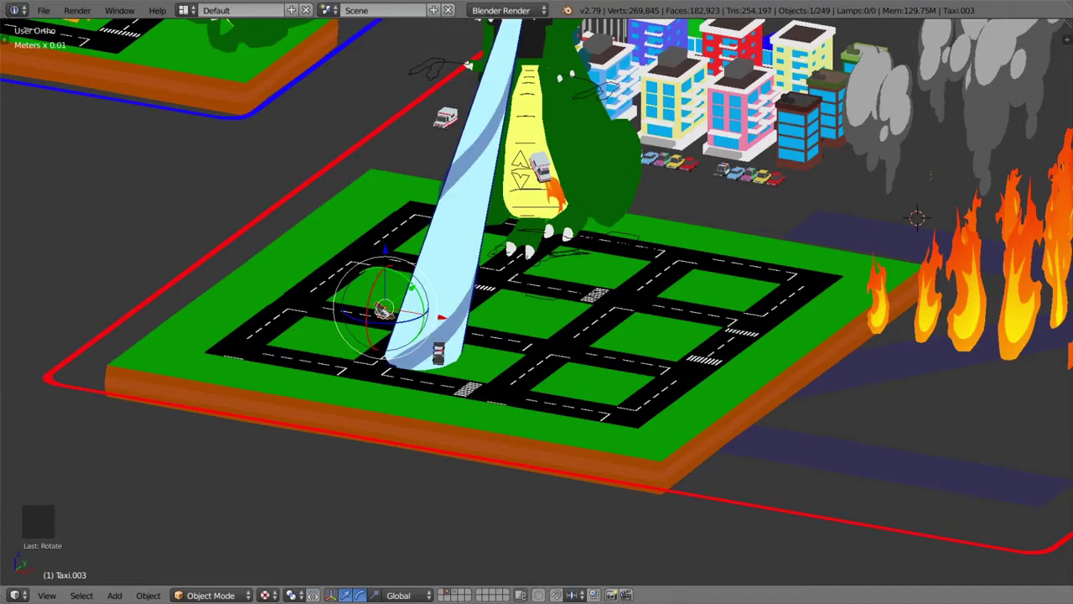
{"action": "scroll", "coordinate": [537, 302], "scroll_direction": "down", "scroll_amount": 2}
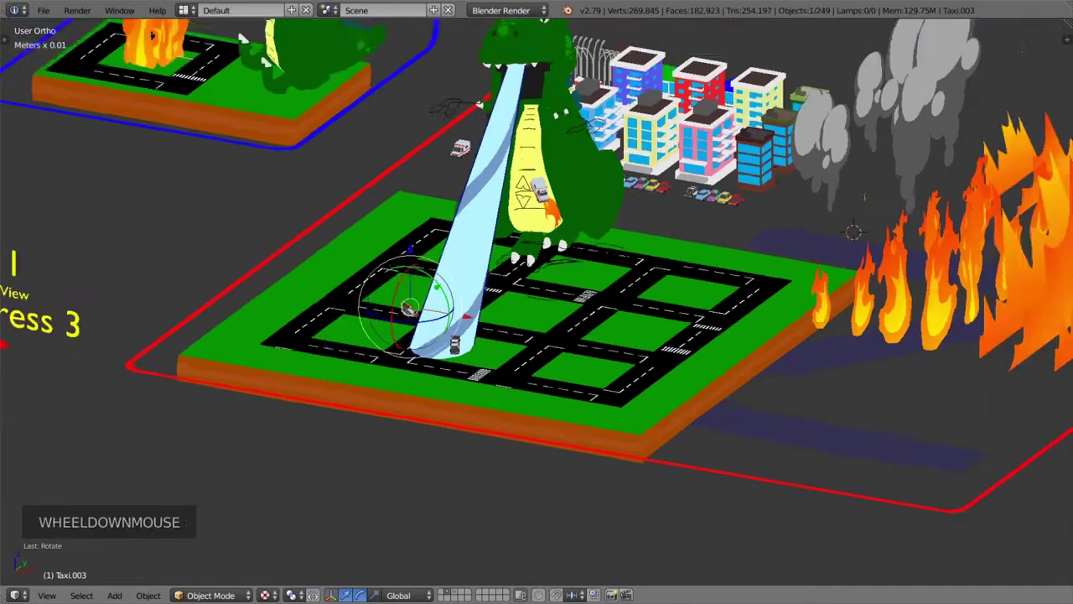
{"action": "middle_click_drag", "start_coordinate": [625, 369], "coordinate": [558, 172]}
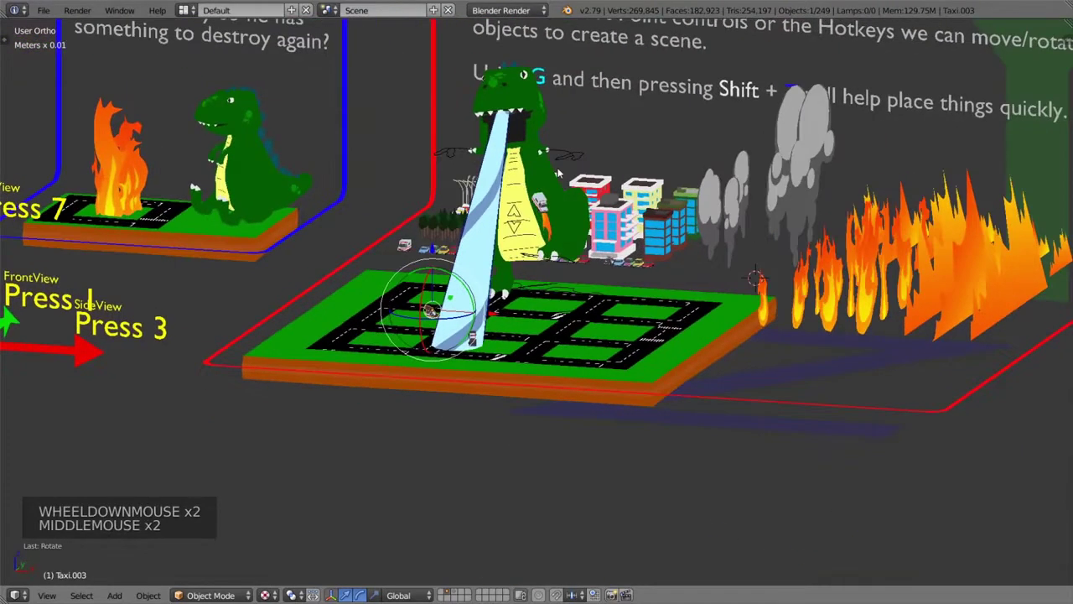